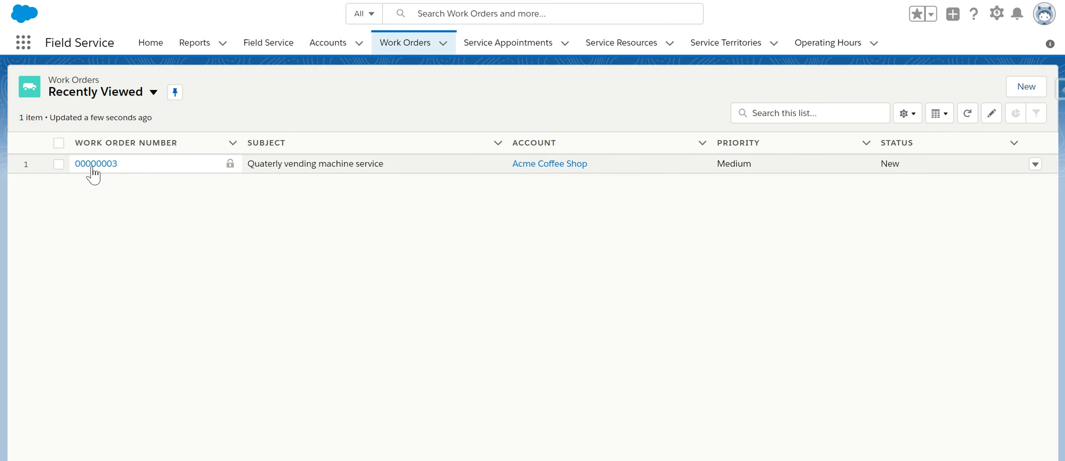
Open the quarterly vending machine service work order for Acme Coffee Shop and review its work type and status.
click(92, 162)
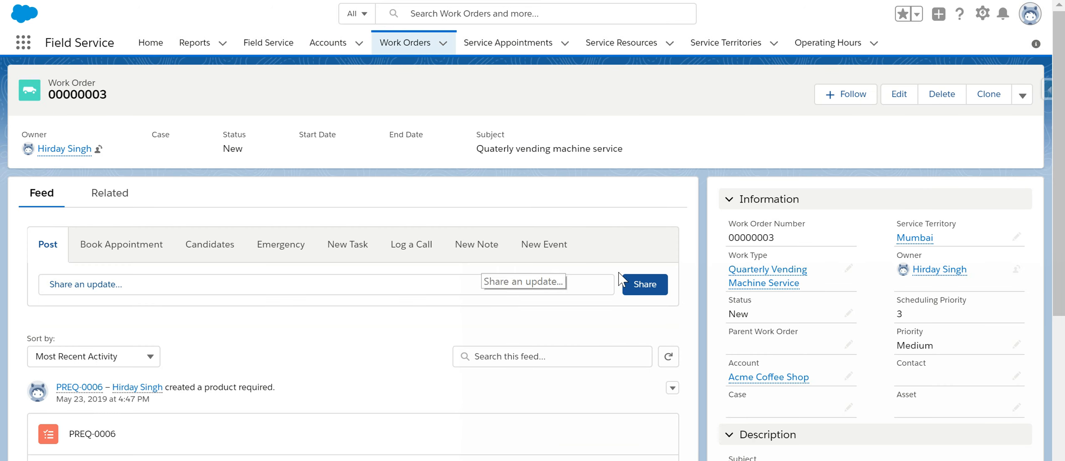
click(762, 340)
click(785, 339)
click(759, 308)
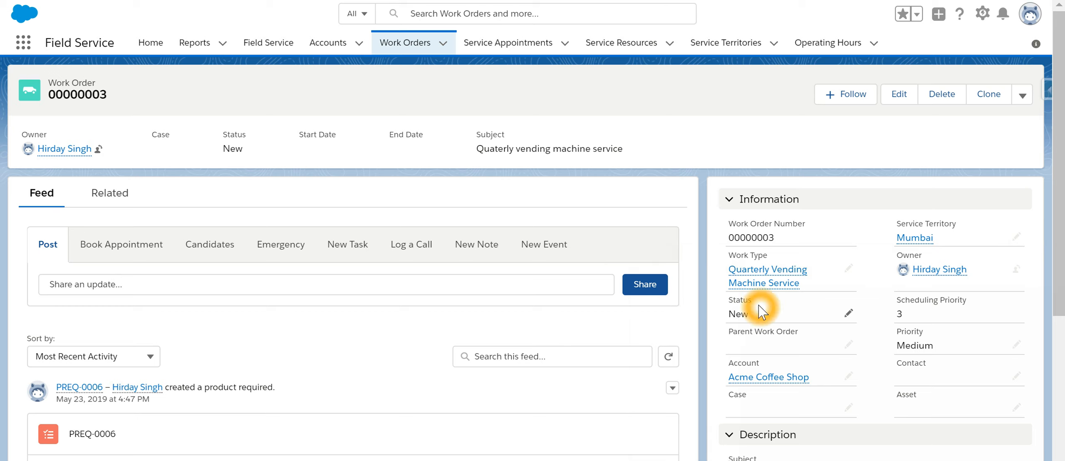
click(771, 291)
click(797, 308)
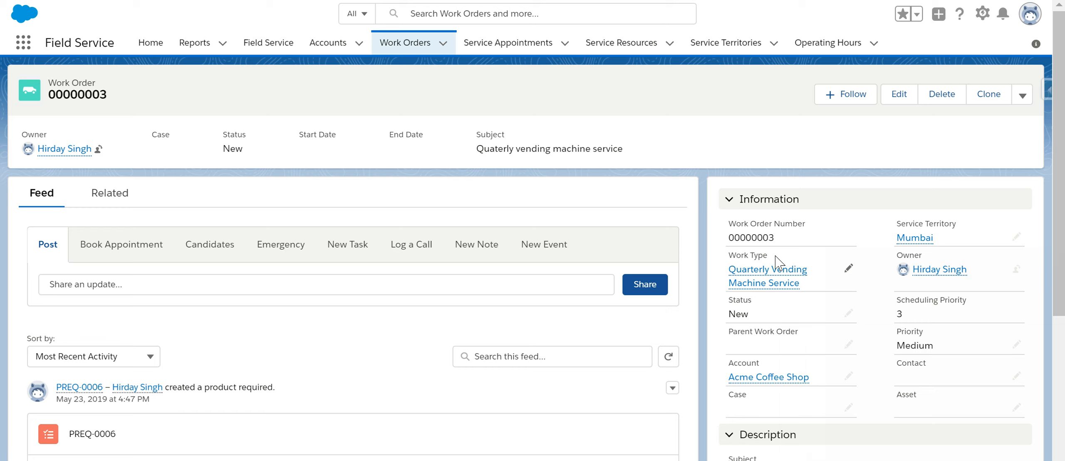
mouse_move(764, 283)
click(758, 302)
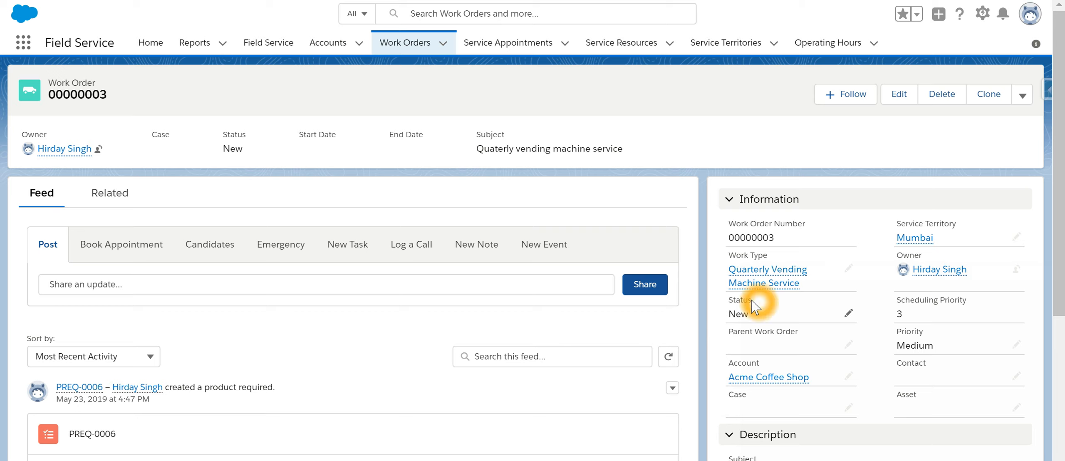
click(182, 339)
Start booking a new service appointment for the work order and go through the form down to the territory.
click(107, 246)
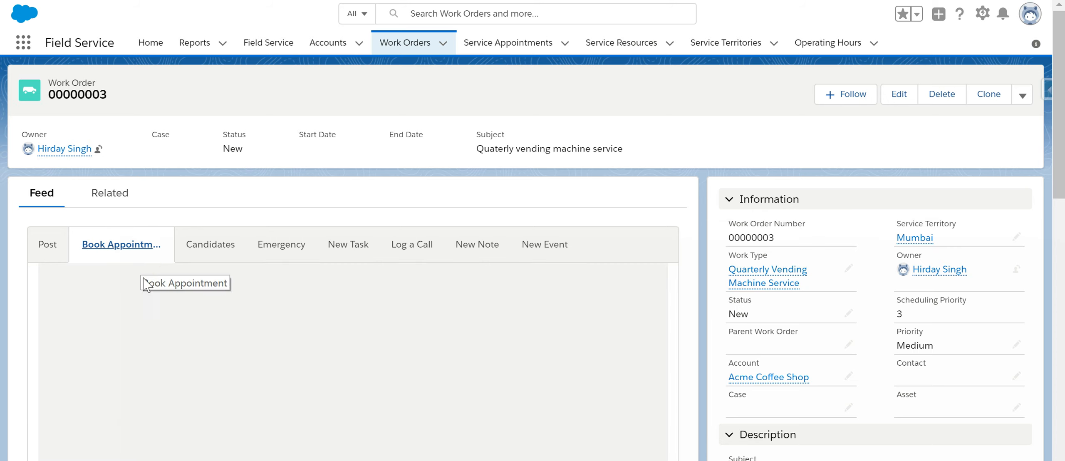
scroll(254, 380, down, 5)
scroll(255, 379, up, 2)
scroll(351, 448, down, 2)
click(358, 404)
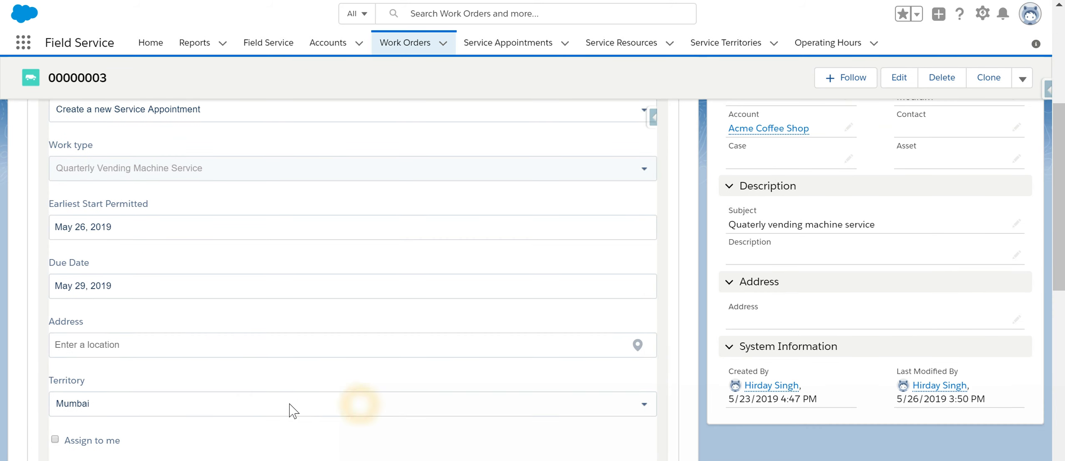
scroll(270, 407, up, 2)
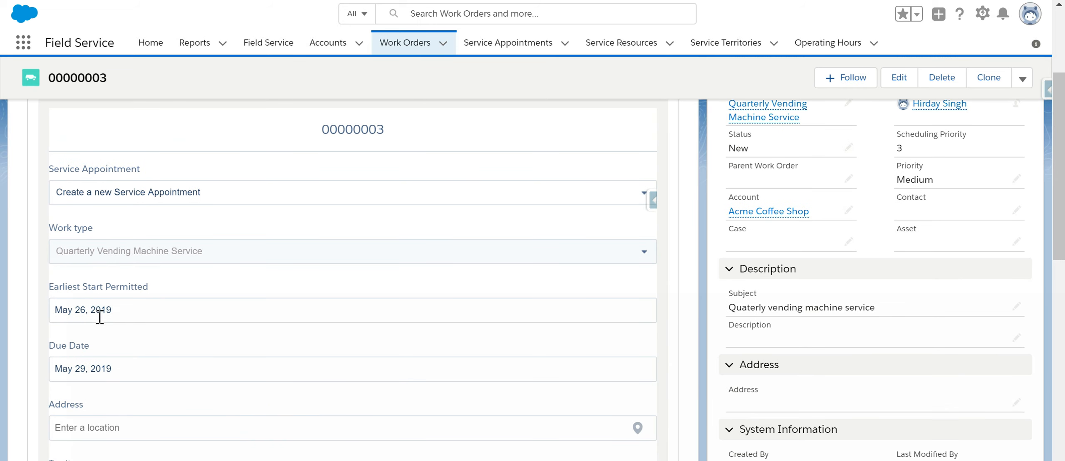
Examine the earliest start permitted and due date of the new service appointment.
click(117, 296)
click(115, 324)
click(250, 291)
click(250, 302)
click(250, 361)
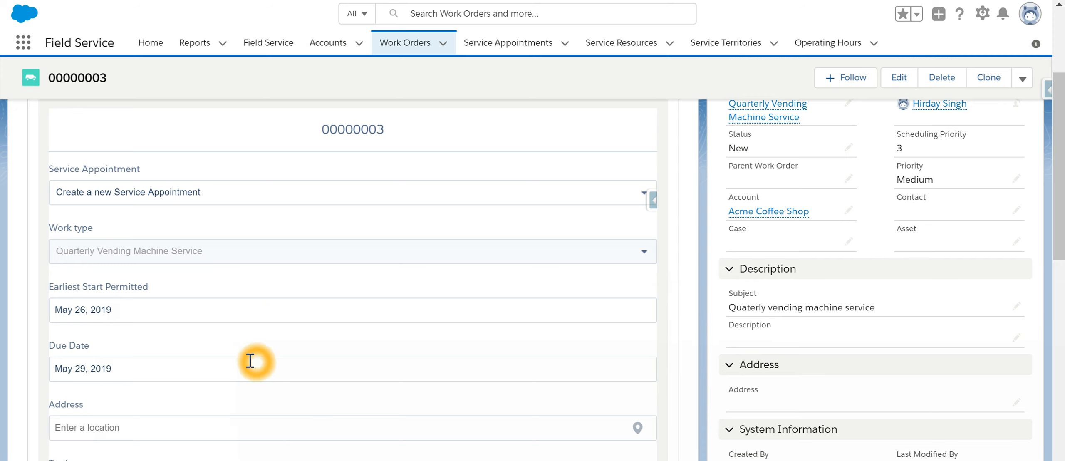
click(83, 306)
click(95, 357)
click(96, 317)
click(94, 354)
click(77, 319)
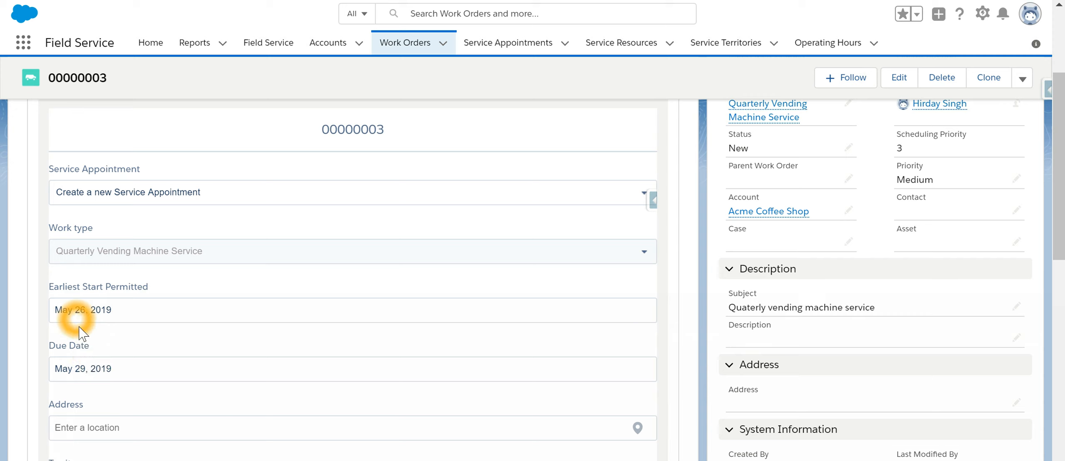
click(76, 369)
click(95, 372)
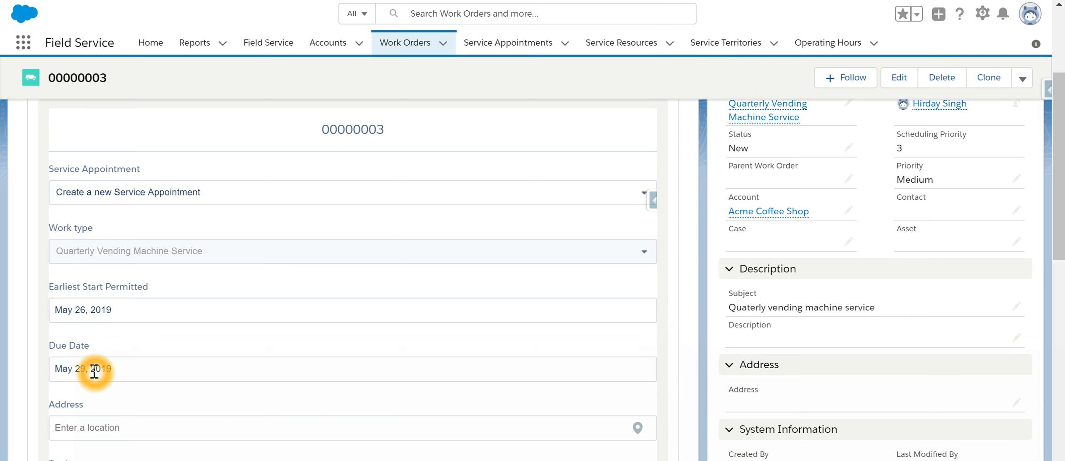
click(95, 370)
click(95, 370)
click(98, 369)
scroll(98, 370, down, 2)
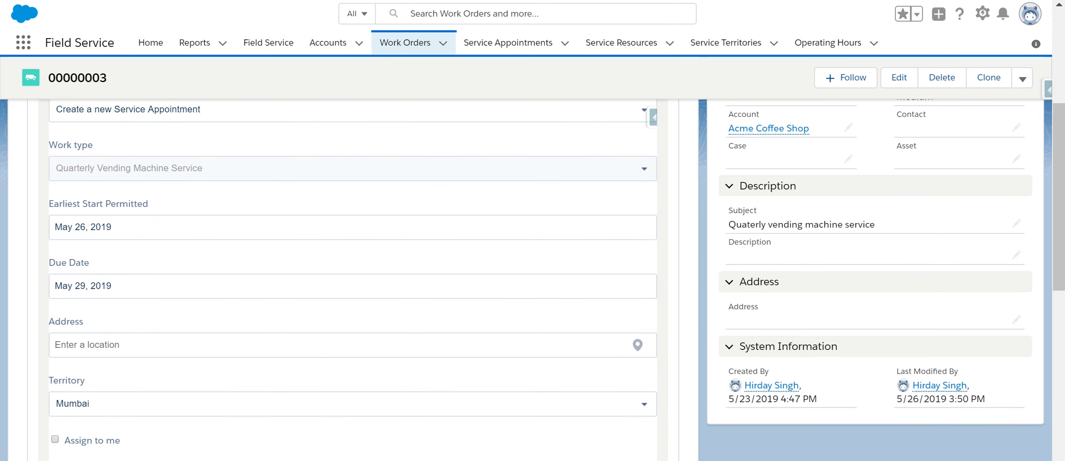
Retrieve the available time slots for the new service appointment in the Mumbai territory.
click(233, 459)
click(281, 397)
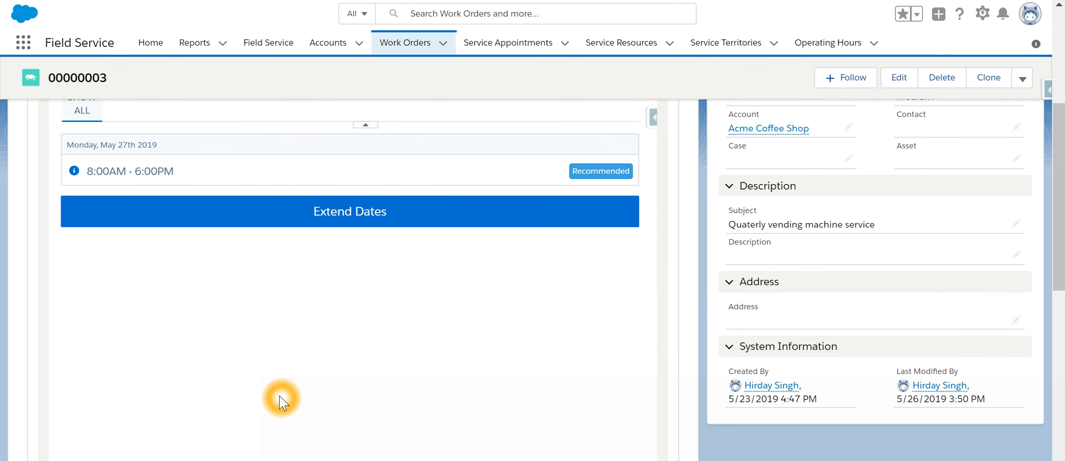
scroll(175, 387, up, 2)
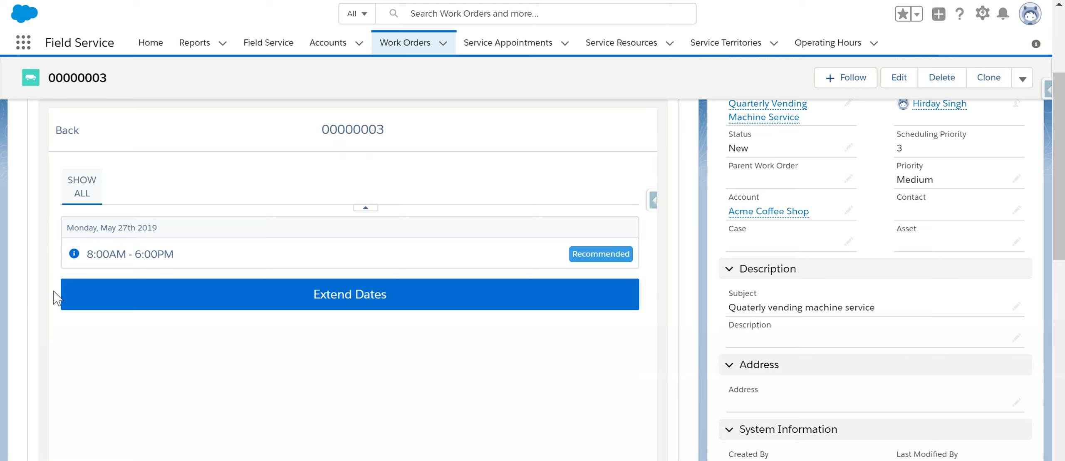
Expand the recommended slot's details and review its ASAP and Resource Priority grades.
click(71, 258)
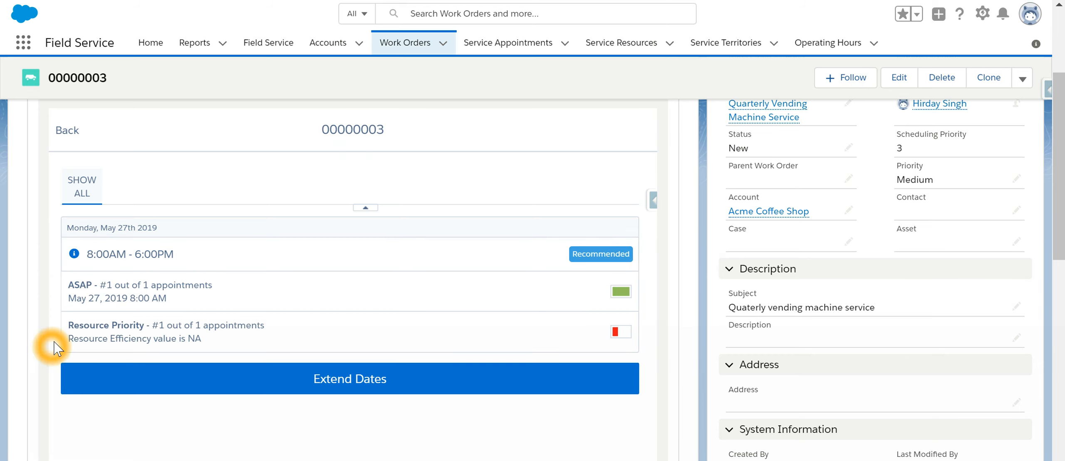
click(133, 301)
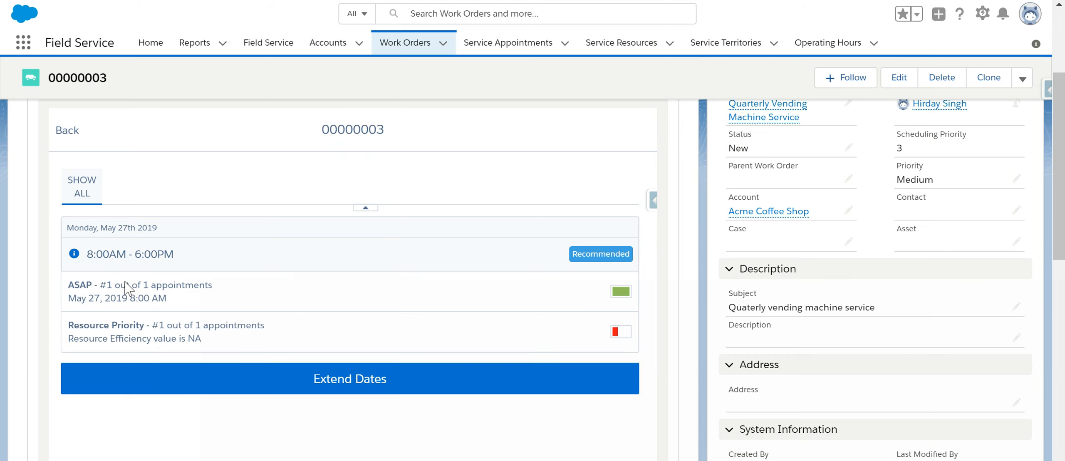
click(140, 268)
click(101, 262)
click(190, 272)
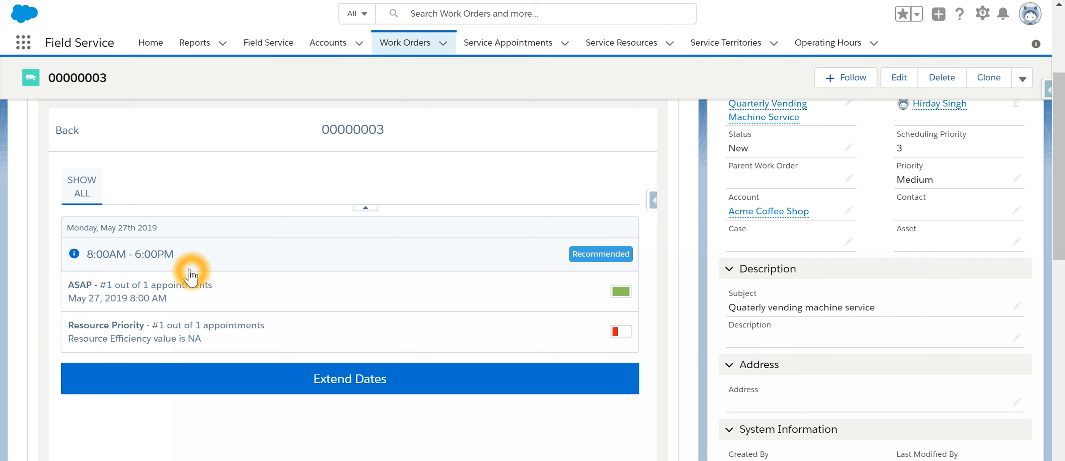
click(120, 236)
Book the recommended 8:00AM - 6:00PM slot on Monday, May 27th 2019.
click(601, 256)
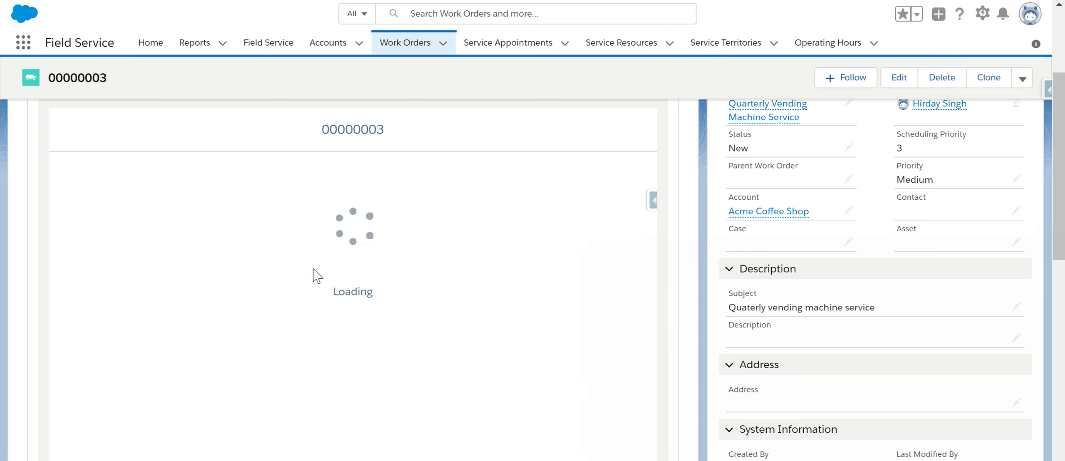
click(313, 266)
click(390, 362)
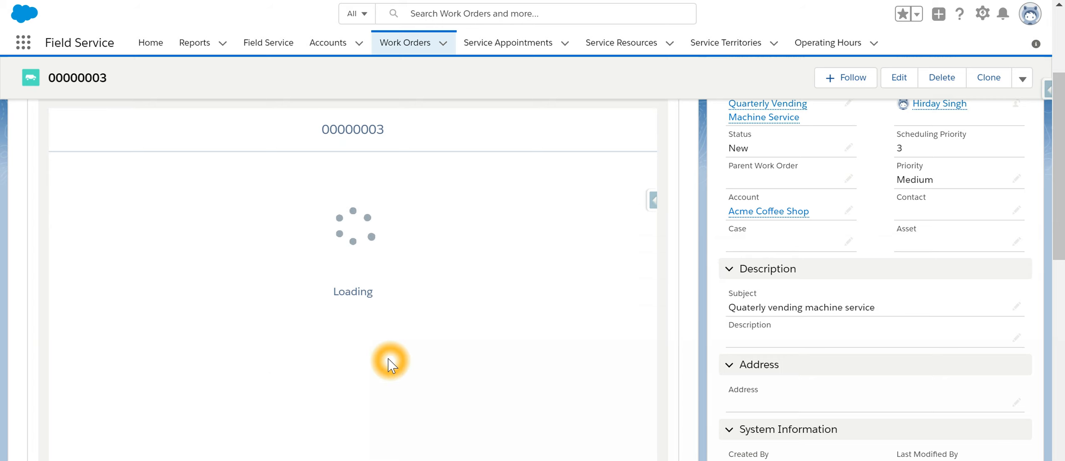
click(310, 308)
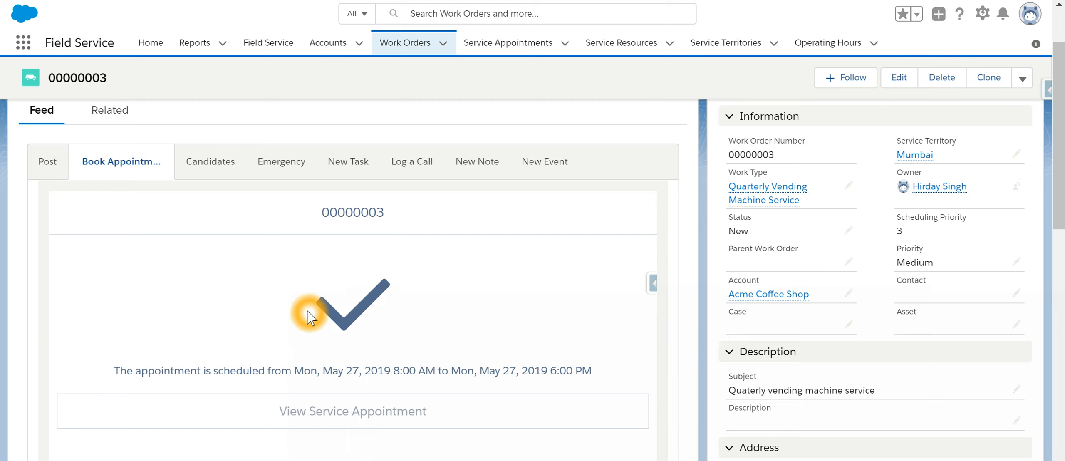
Examine the booking confirmation for the appointment's scheduled start and end.
click(394, 300)
click(319, 330)
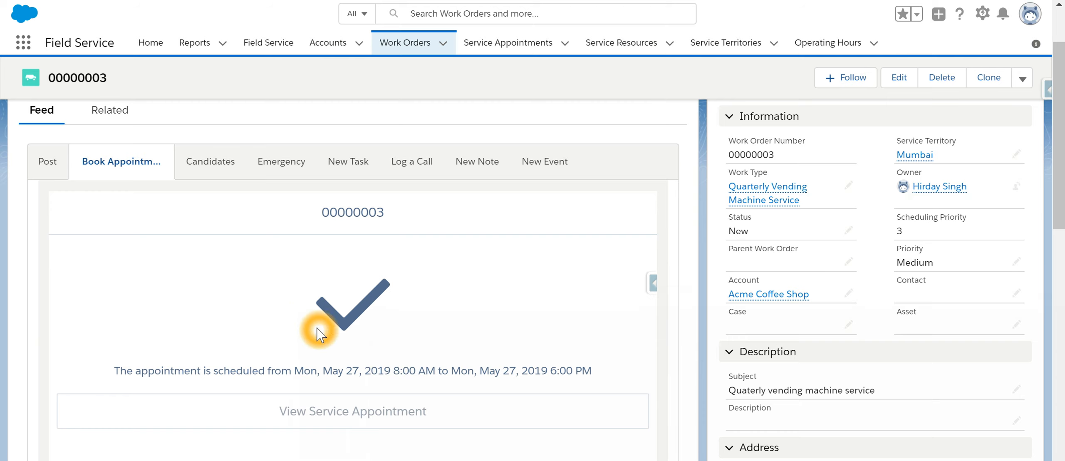
click(445, 372)
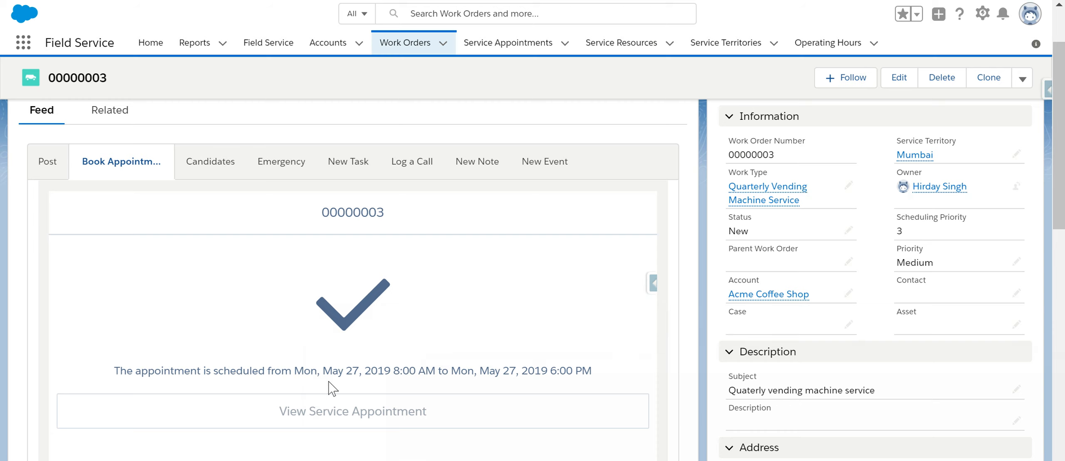
click(403, 290)
click(342, 382)
click(528, 369)
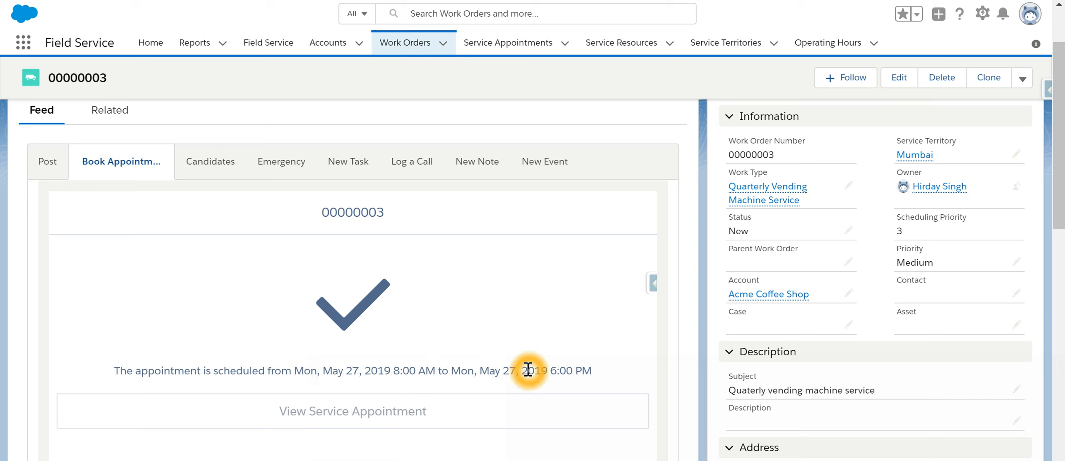
click(439, 348)
click(426, 340)
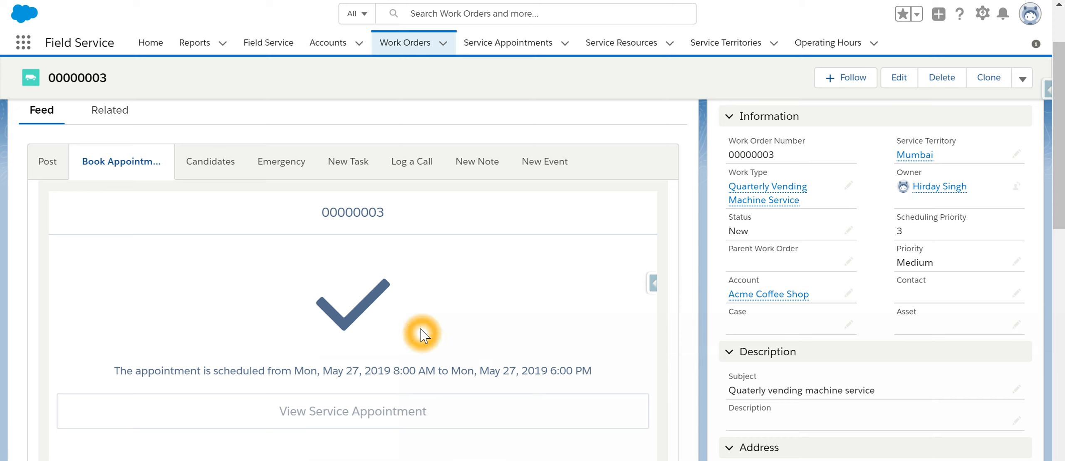
click(353, 295)
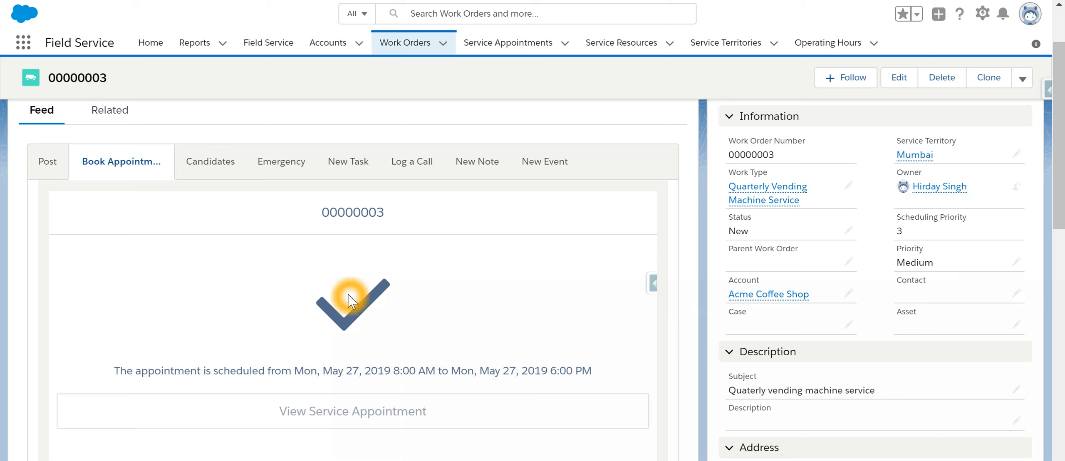
Open the Field Service dispatcher console with the appointment list and Gantt chart.
click(263, 46)
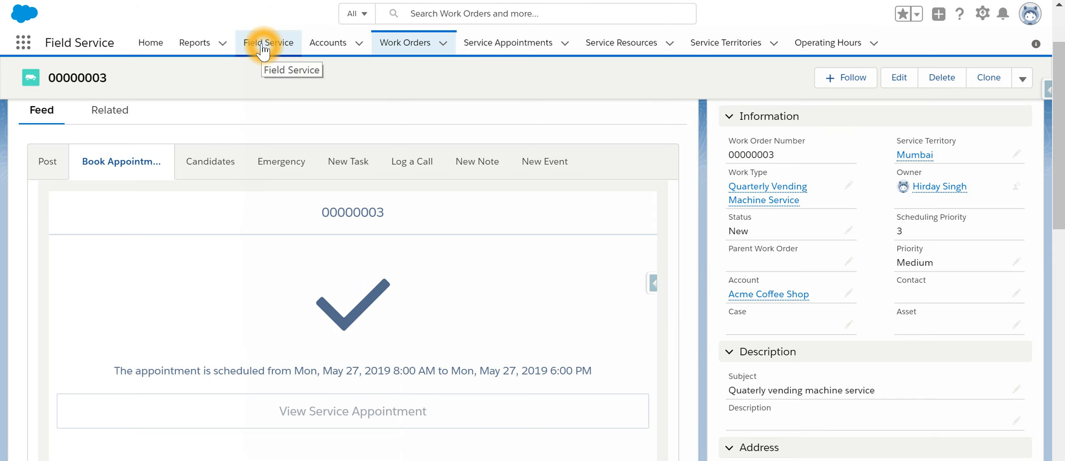
click(133, 214)
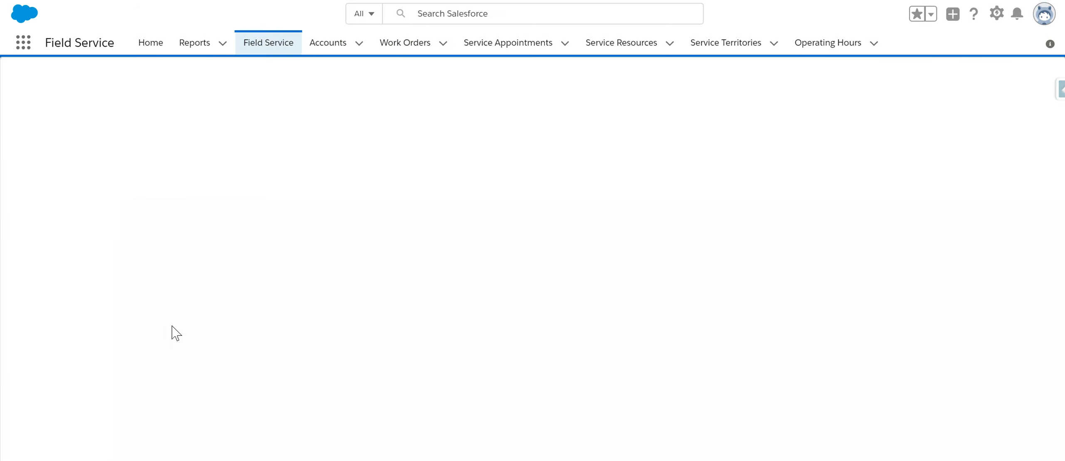
click(223, 356)
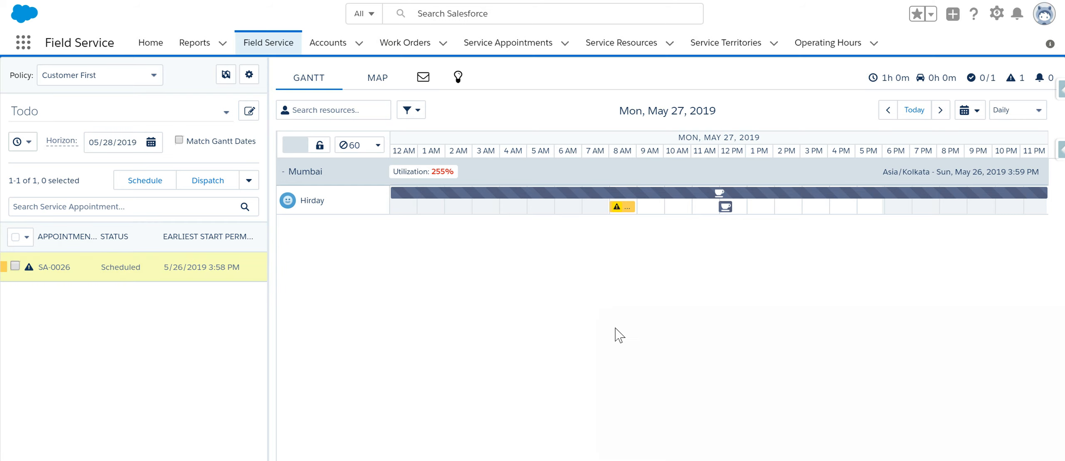
Inspect the scheduled appointment's details and rule violations on the Gantt chart and select its 8 AM bar.
mouse_move(627, 208)
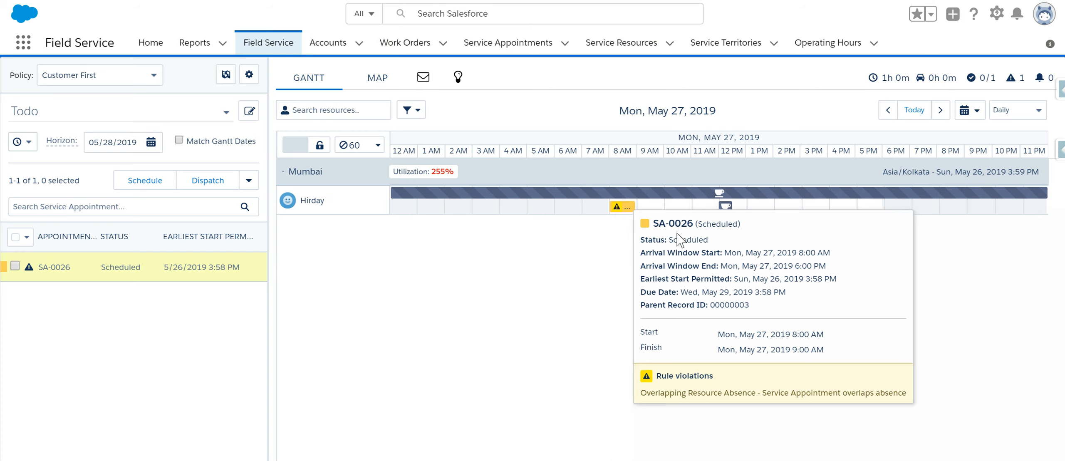
click(685, 404)
click(711, 405)
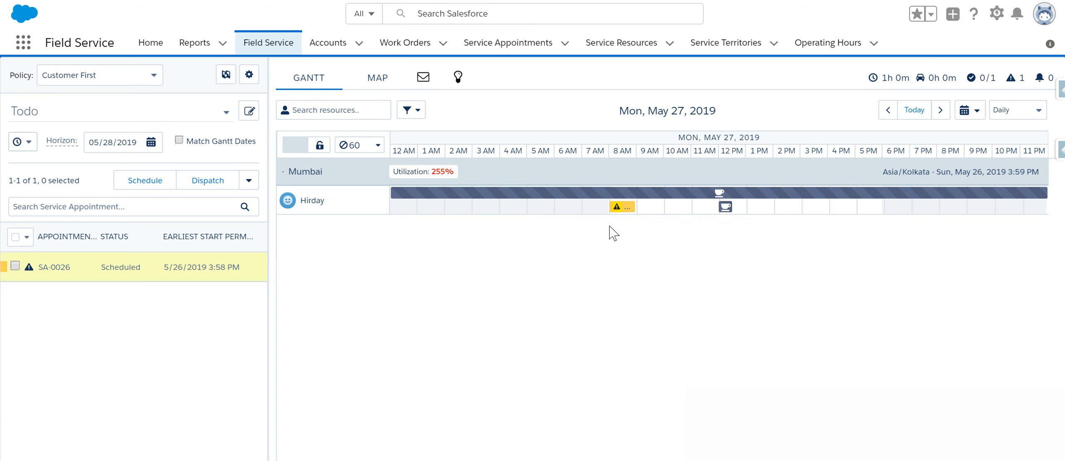
click(627, 209)
click(681, 371)
click(621, 216)
click(623, 210)
click(620, 210)
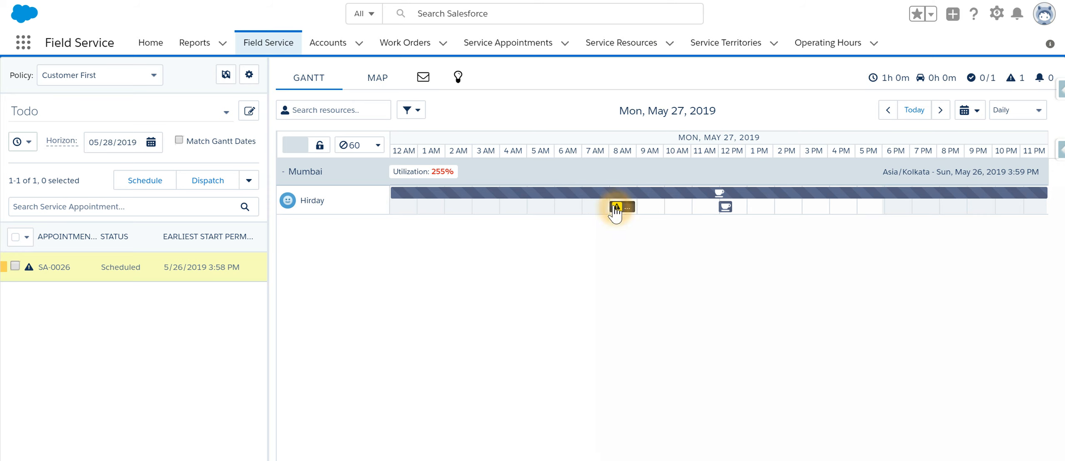
click(616, 207)
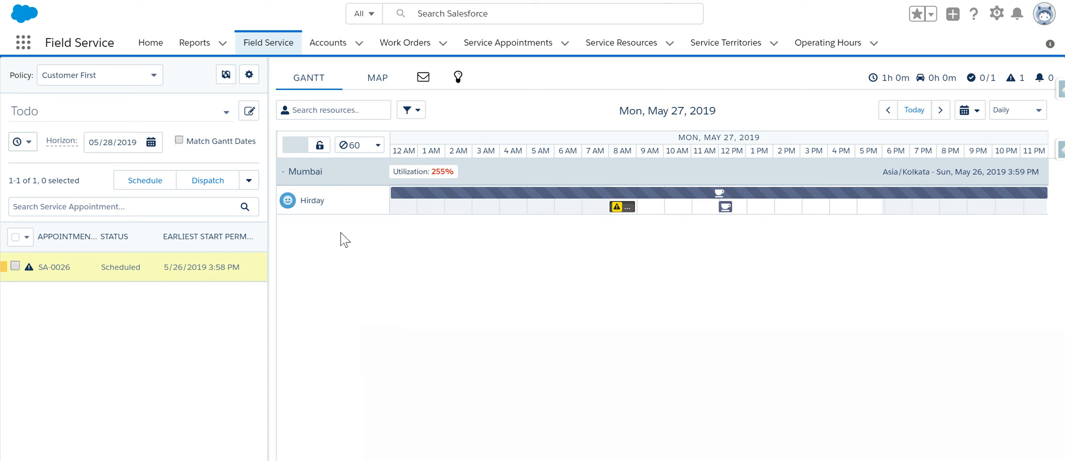
Examine which Mumbai service resource the scheduled appointment is assigned to on the Gantt chart.
click(313, 205)
click(336, 228)
click(335, 223)
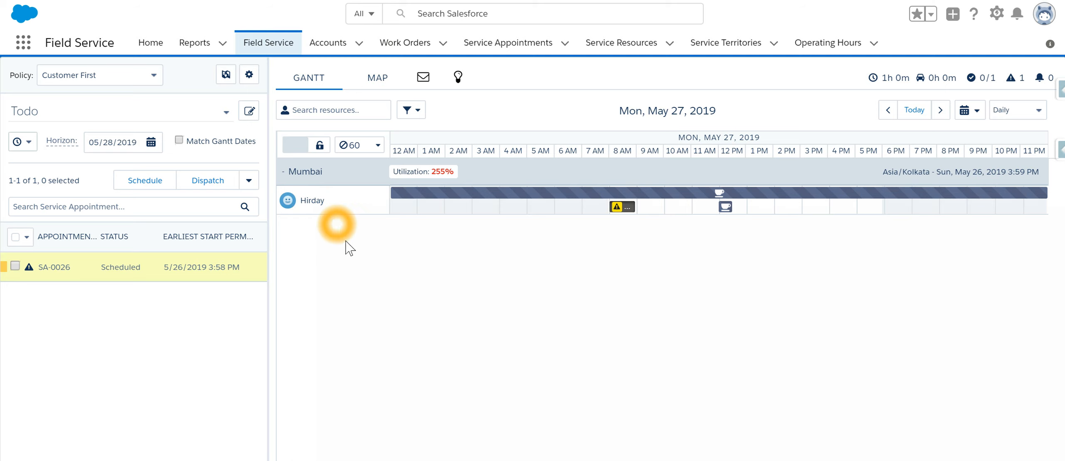
click(361, 259)
click(309, 210)
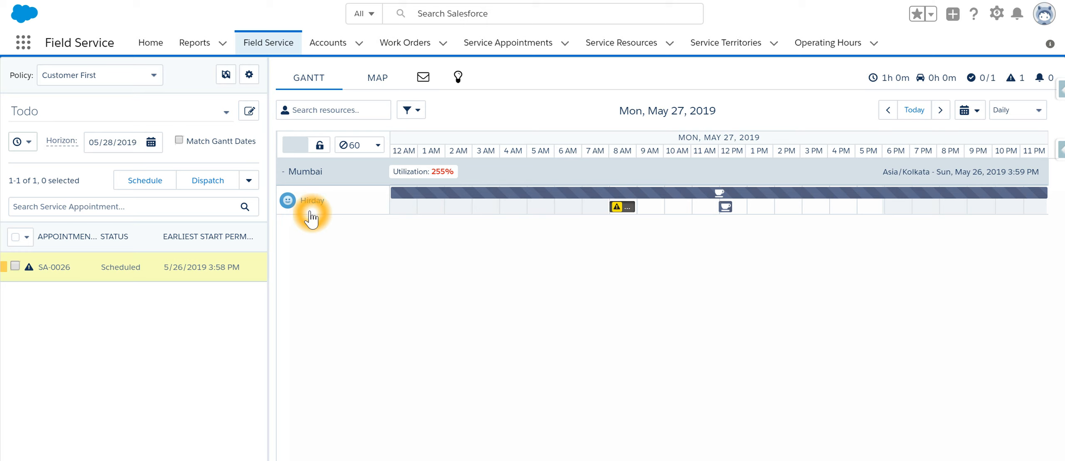
click(477, 265)
click(508, 257)
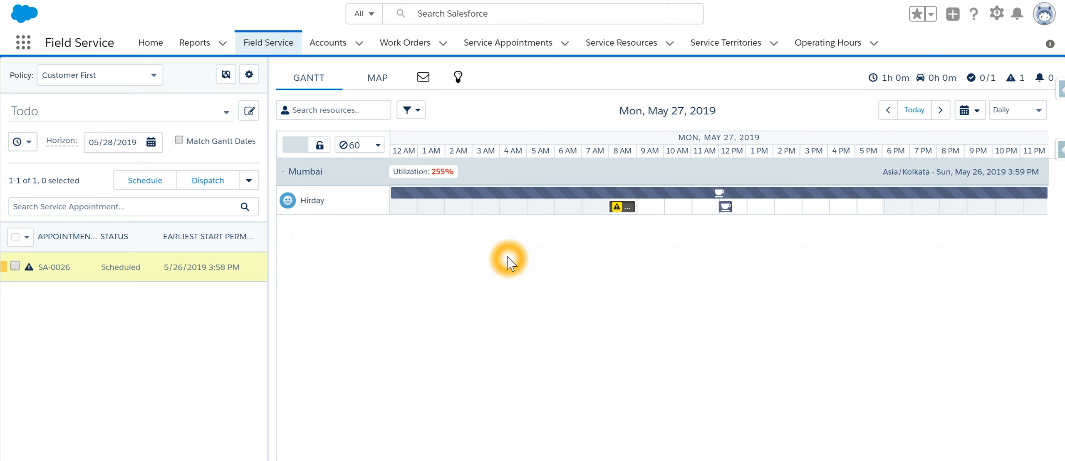
click(624, 210)
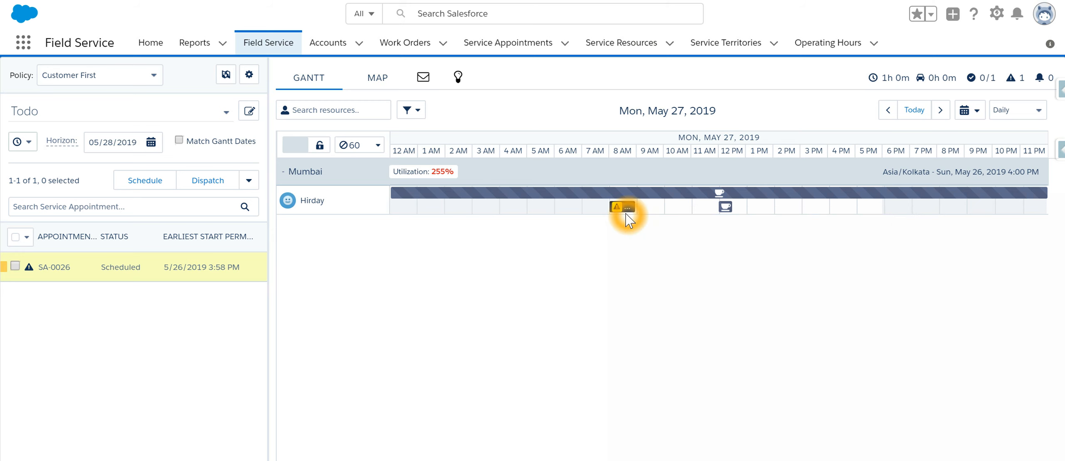
Inspect the noon absence on the Mumbai resource's row in the Gantt chart.
click(730, 207)
mouse_move(729, 207)
mouse_down()
mouse_move(710, 214)
mouse_move(720, 203)
mouse_up()
mouse_move(724, 203)
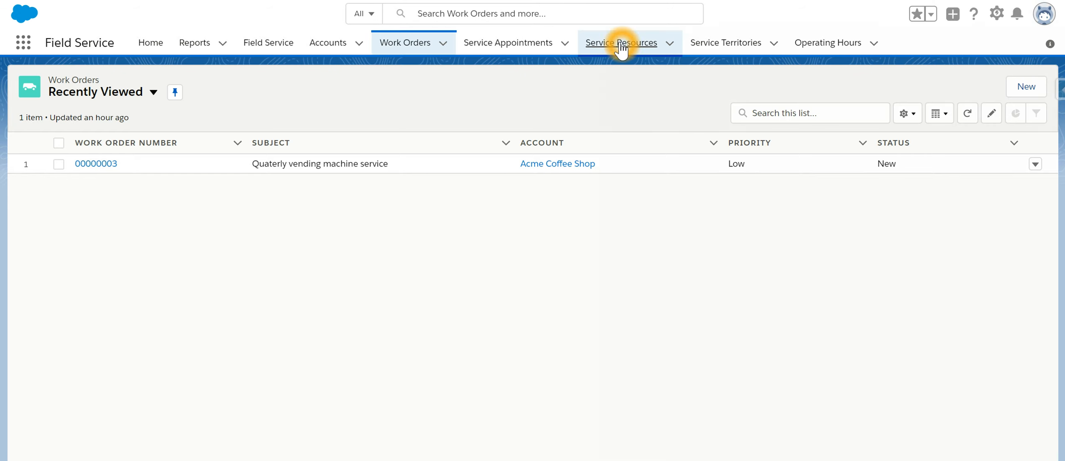
Open the Mumbai technician's service resource record and bring its related absences into view.
click(623, 44)
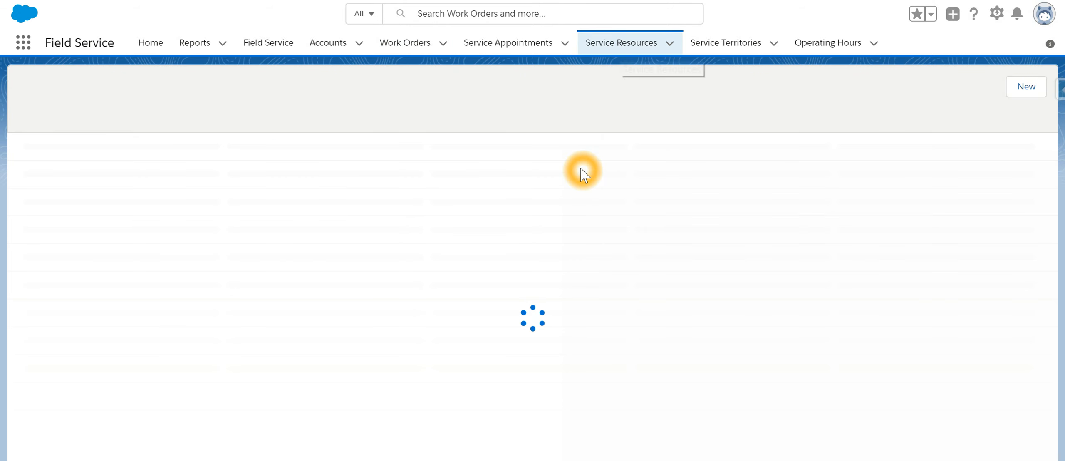
click(89, 164)
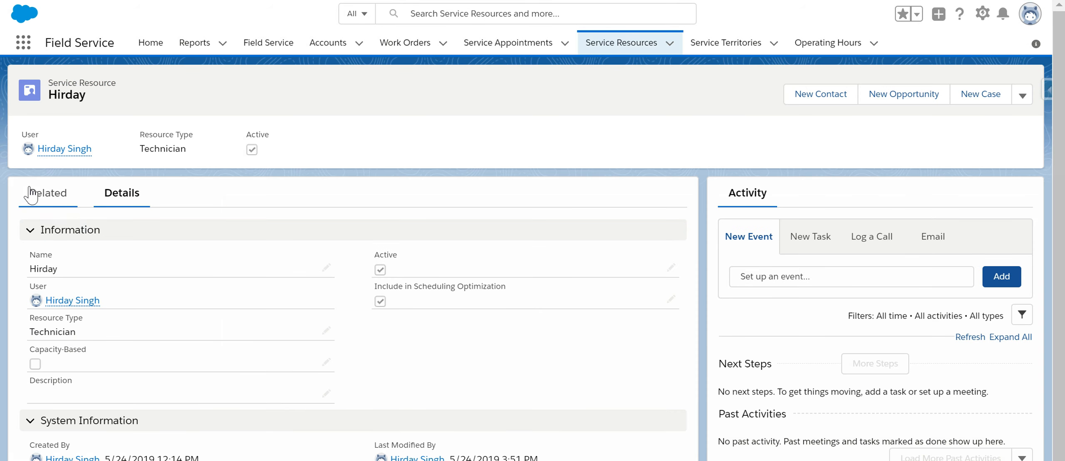
click(47, 194)
click(249, 300)
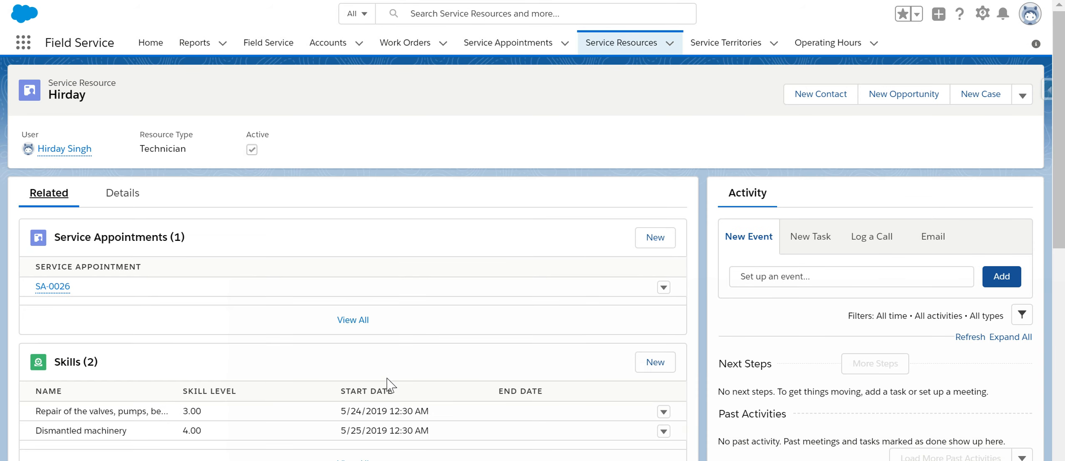
scroll(407, 386, down, 5)
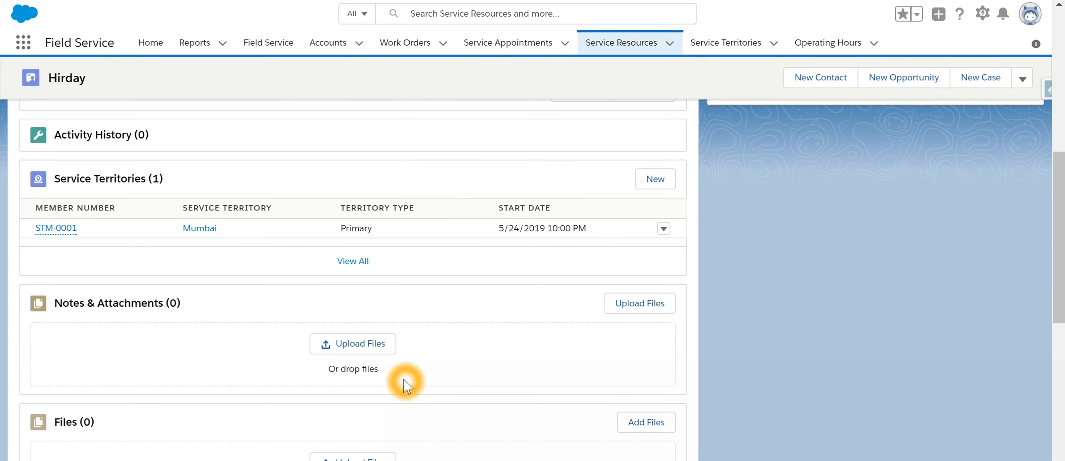
scroll(407, 387, down, 6)
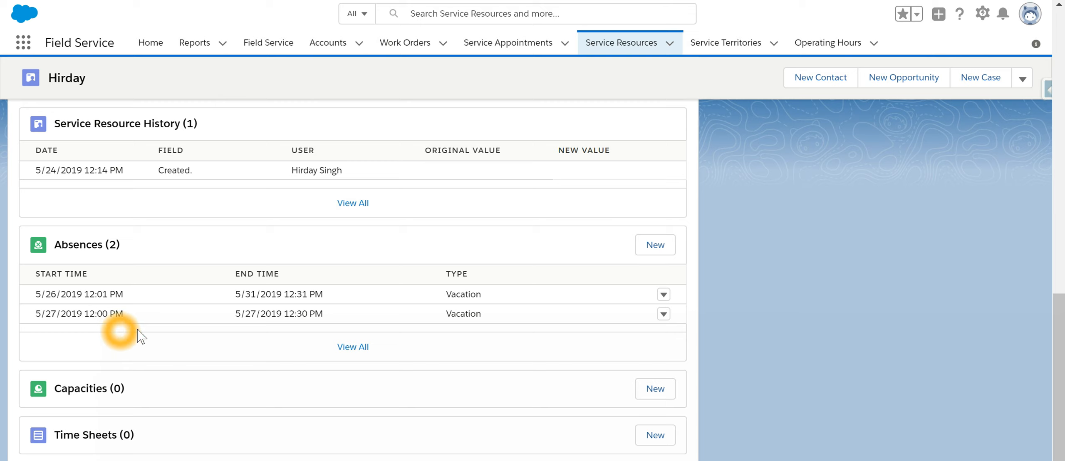
Set the start date of the vacation absence ending 5/31/2019 to 5/28/2019 and save it.
click(328, 324)
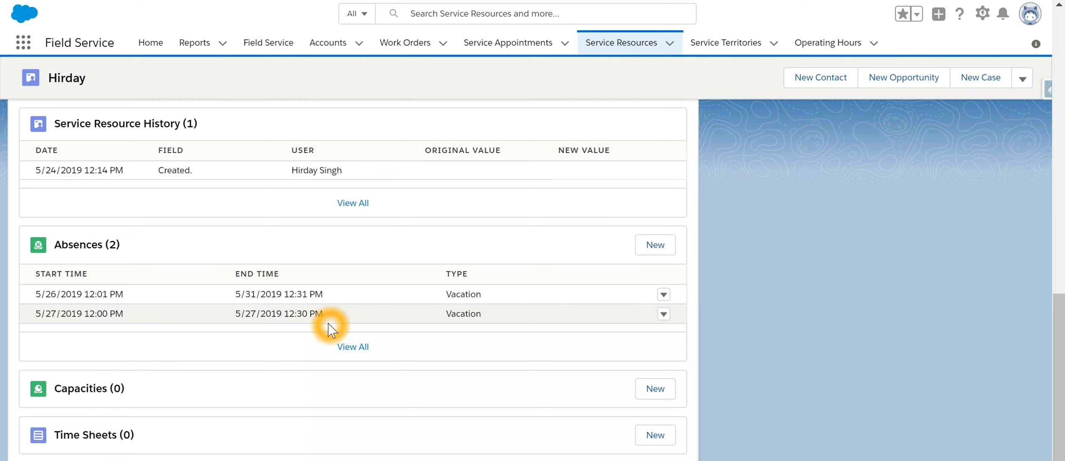
click(246, 316)
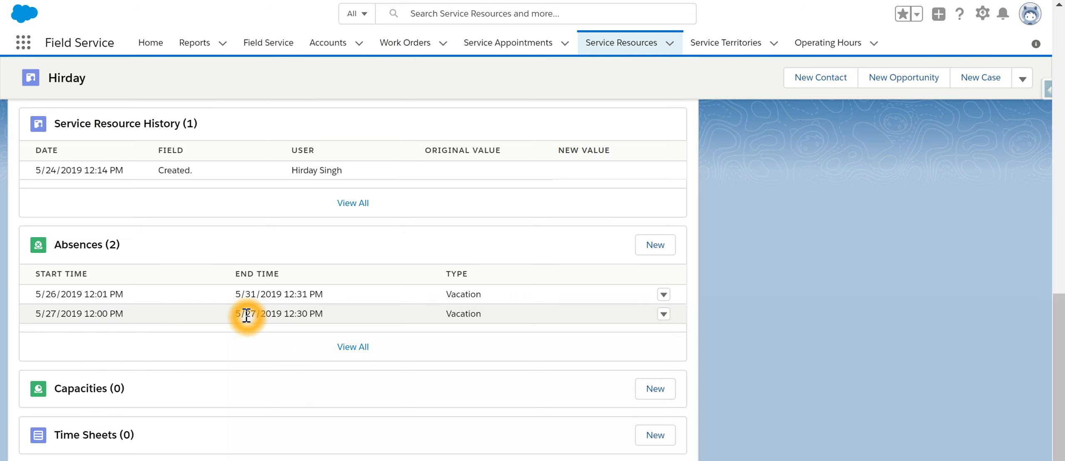
click(70, 299)
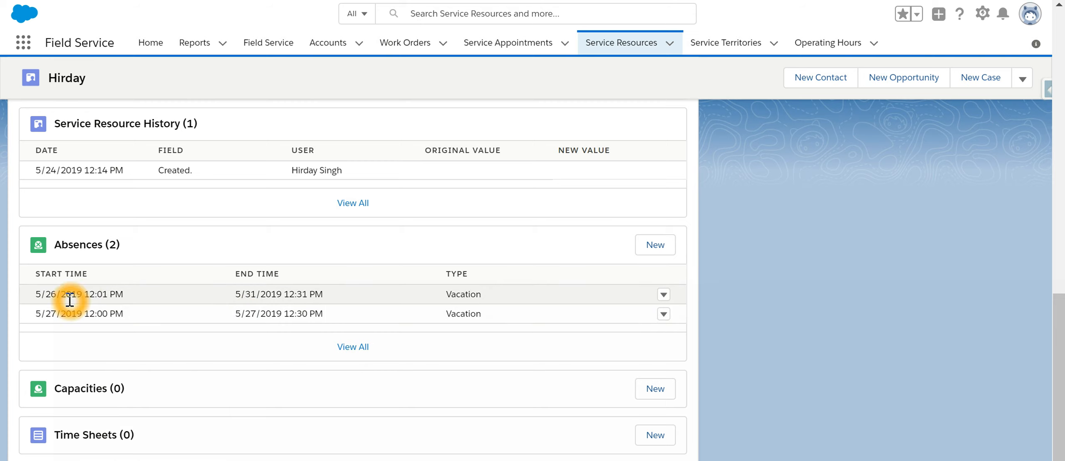
click(248, 300)
click(665, 295)
click(636, 283)
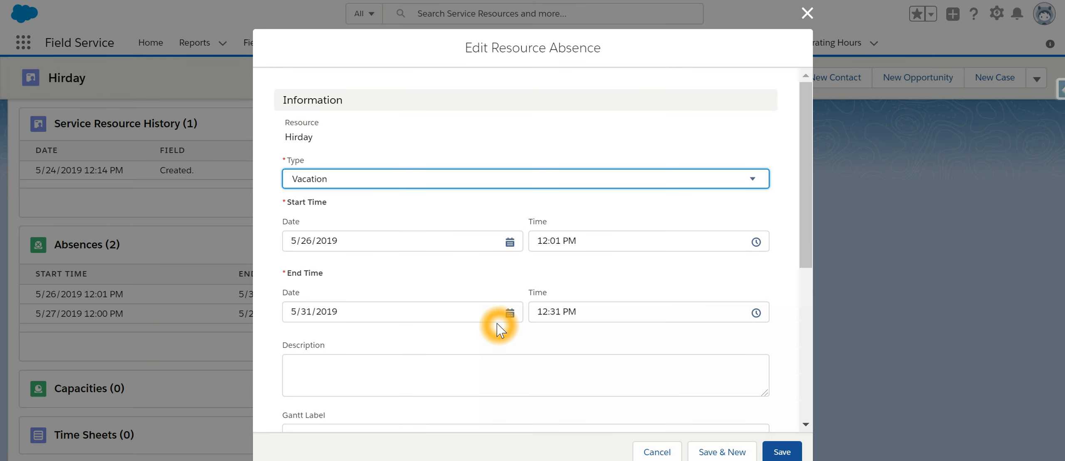
click(510, 242)
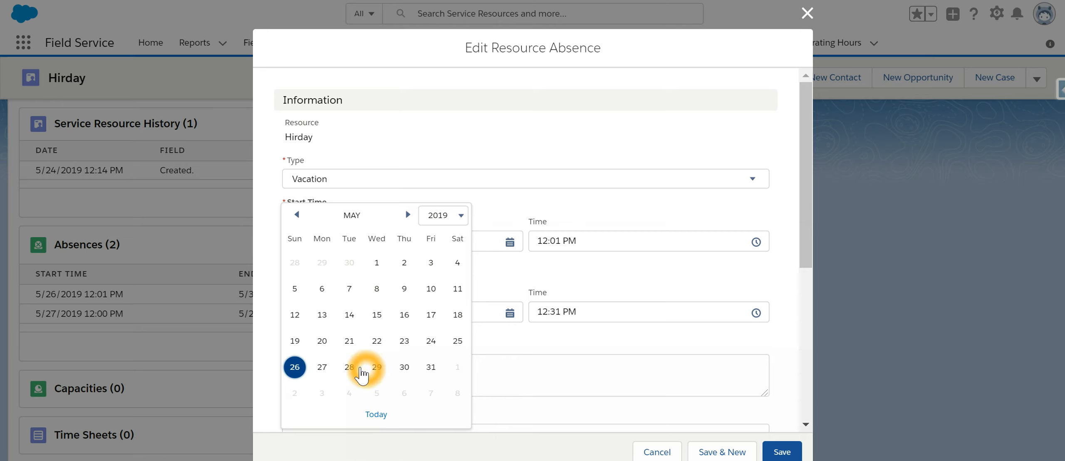
click(359, 367)
click(783, 452)
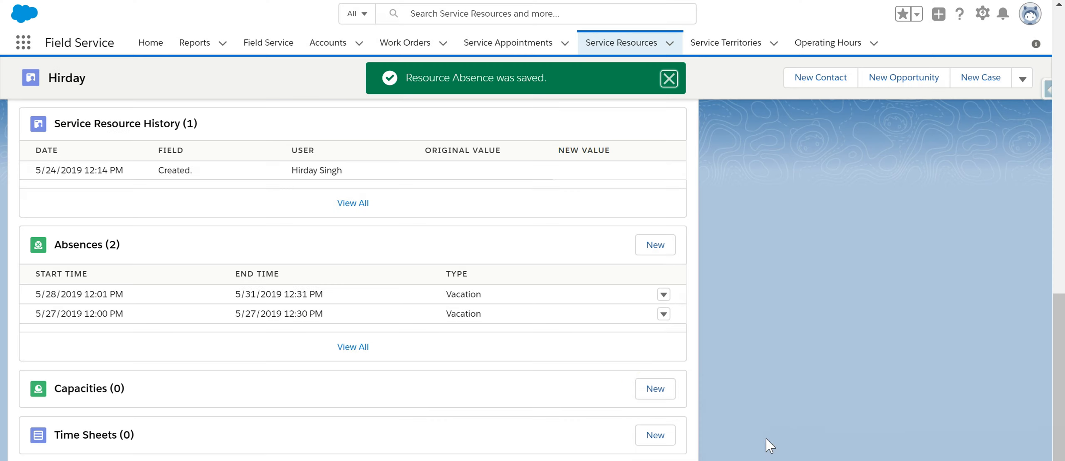
Reopen the dispatcher console and inspect the details of appointment SA-0026 on the Gantt chart.
click(644, 391)
click(266, 46)
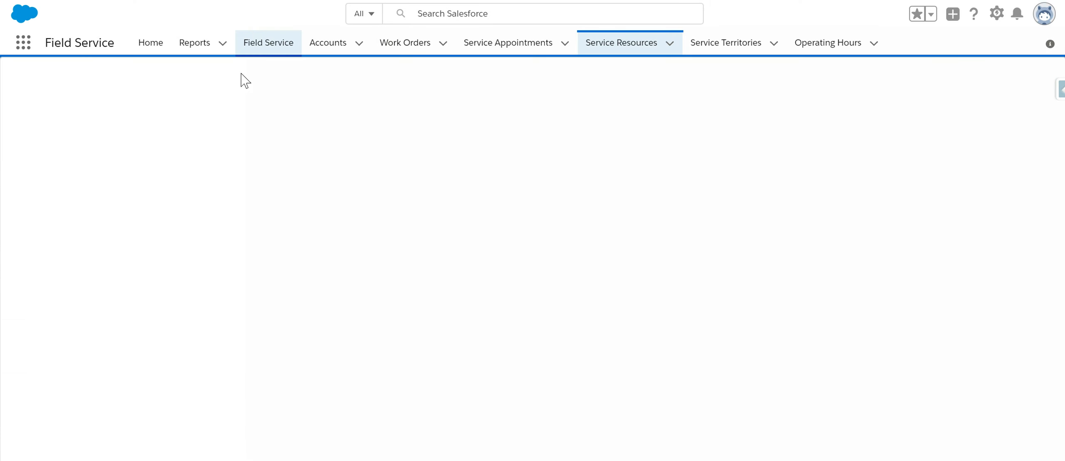
click(382, 352)
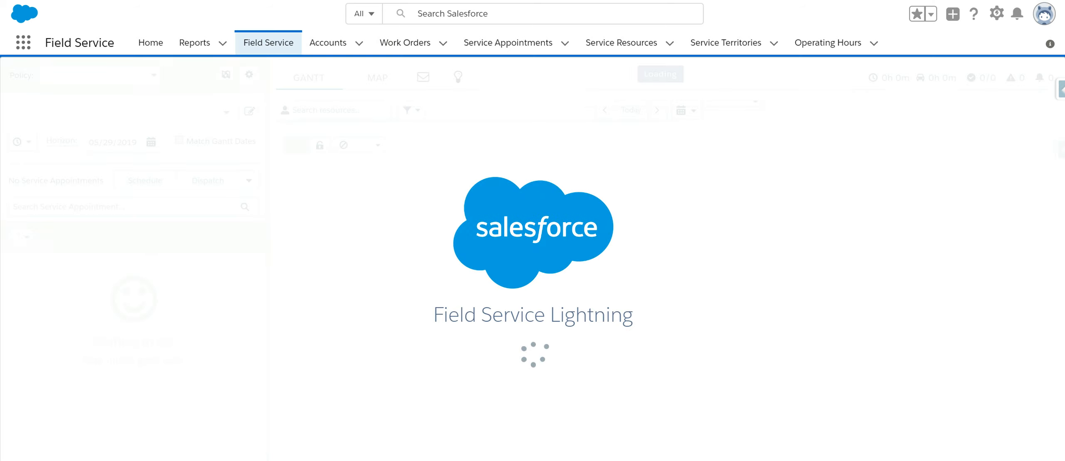
click(651, 362)
click(619, 273)
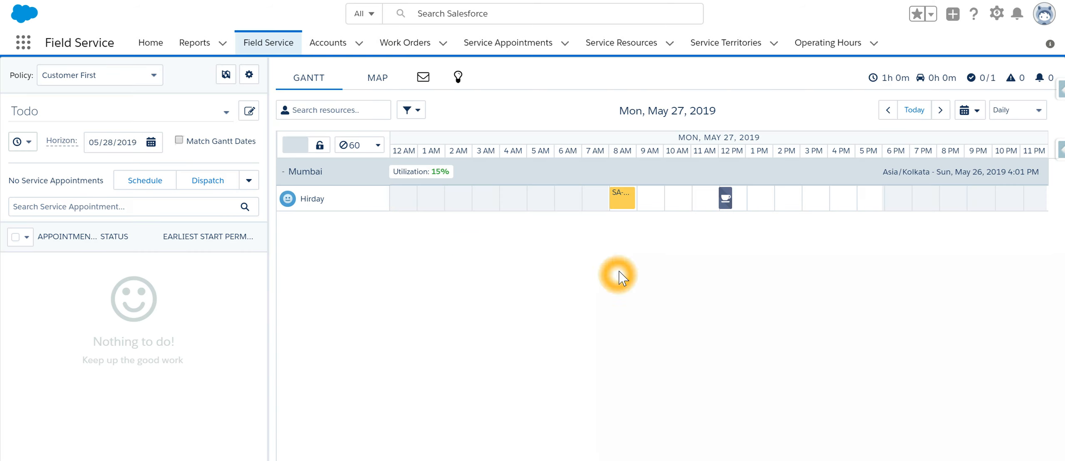
click(621, 206)
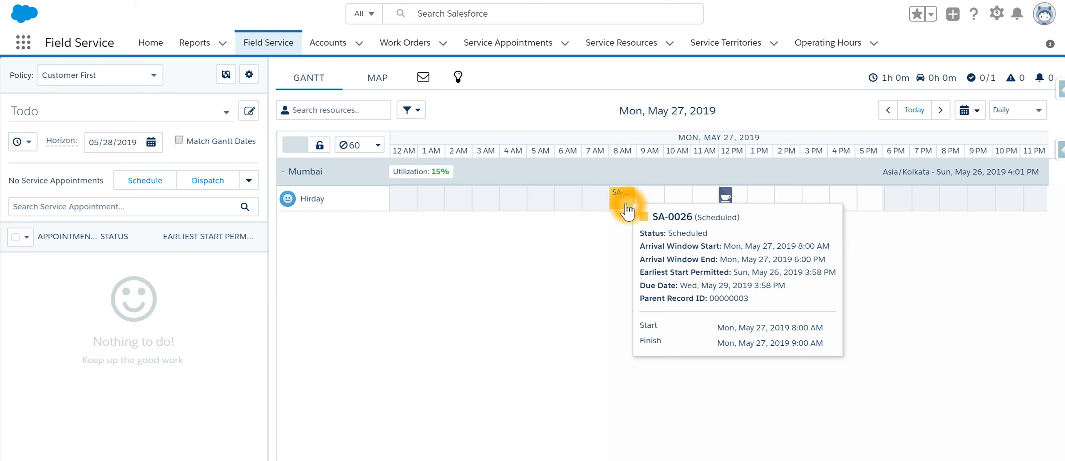
click(455, 338)
Open the quarterly vending machine service work order from the work orders list.
click(327, 108)
click(406, 45)
click(256, 278)
click(110, 293)
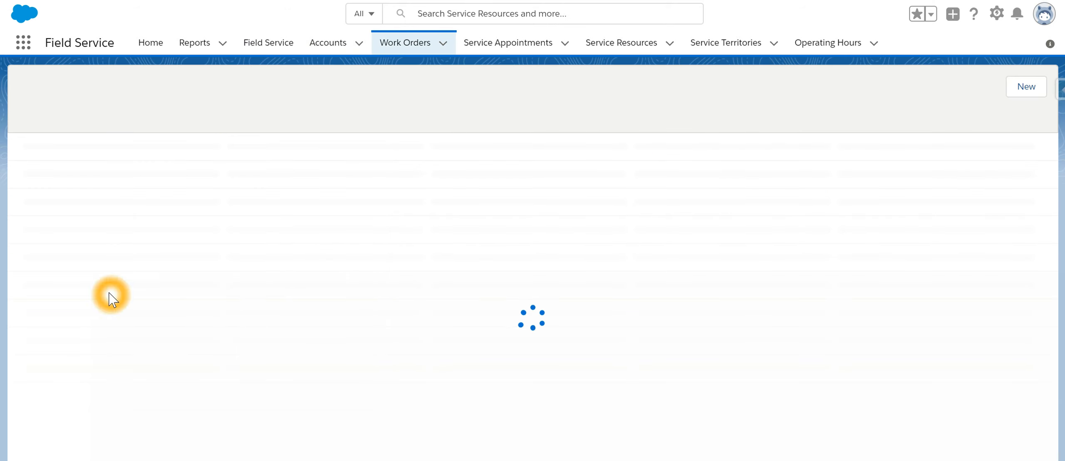
click(98, 208)
click(116, 208)
click(100, 164)
click(180, 207)
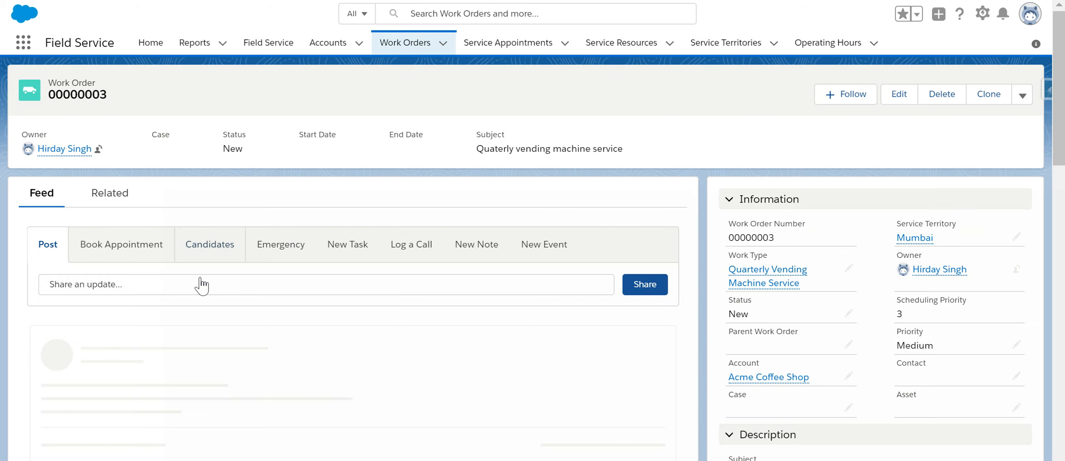
Open the work order's Book Appointment form and review its fields for appointment SA-0026.
click(119, 247)
click(152, 261)
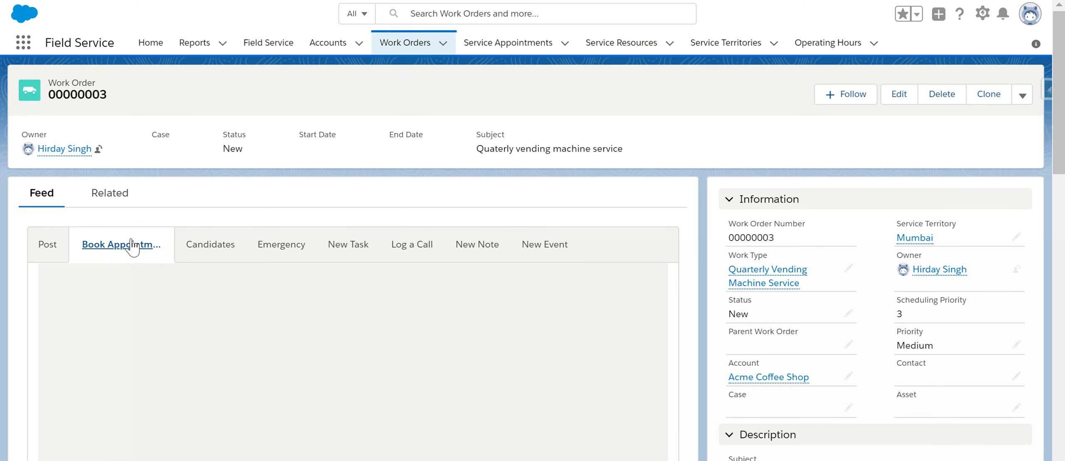
click(107, 245)
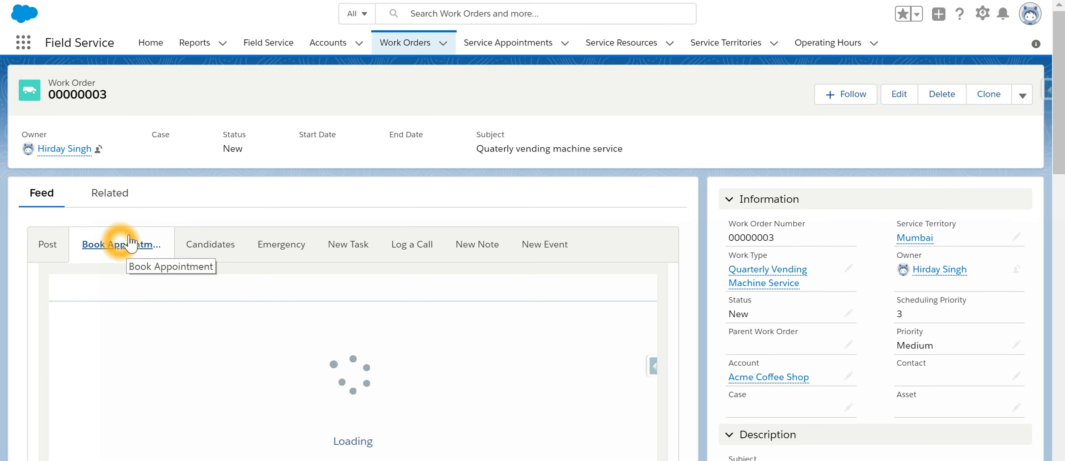
click(533, 319)
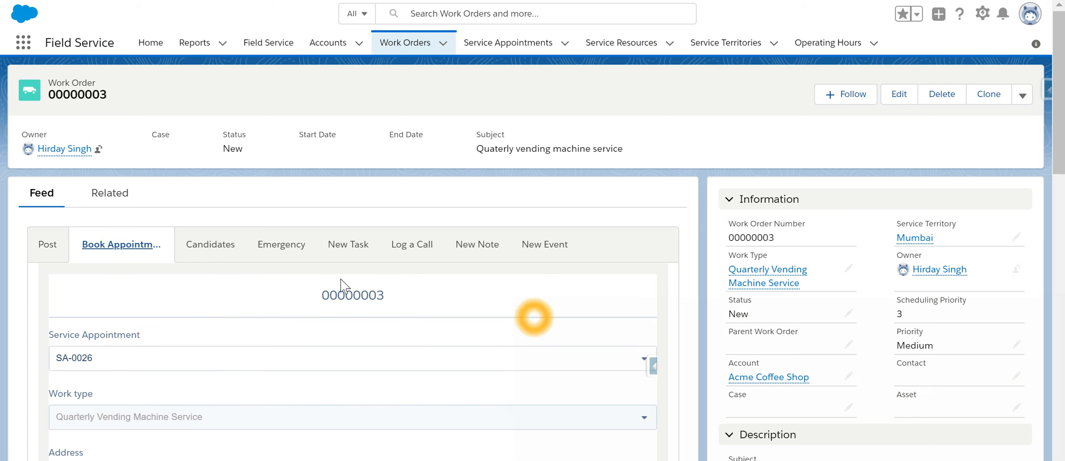
scroll(271, 384, down, 3)
click(226, 361)
scroll(227, 361, up, 2)
scroll(305, 397, down, 2)
click(354, 437)
scroll(351, 438, up, 3)
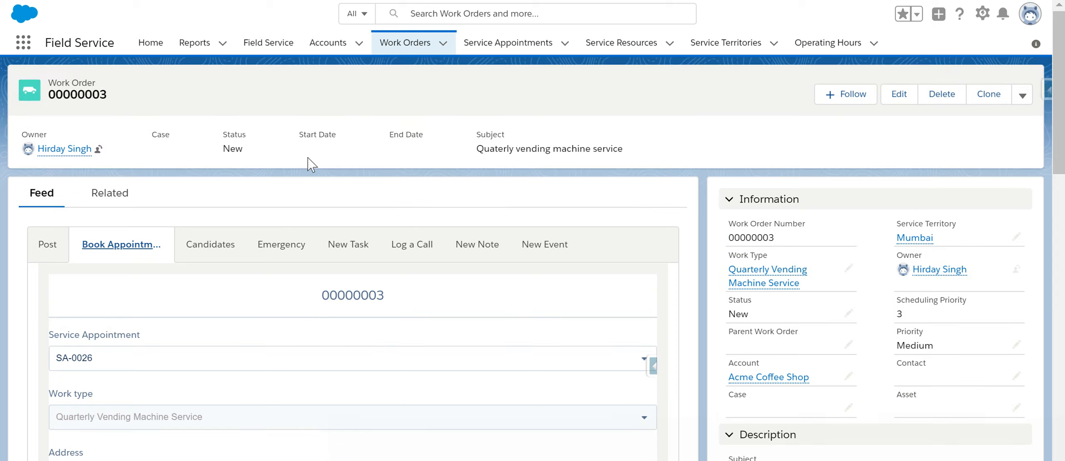
Return to the dispatcher console and check the resource's Gantt chart for May 27, 2019.
click(275, 55)
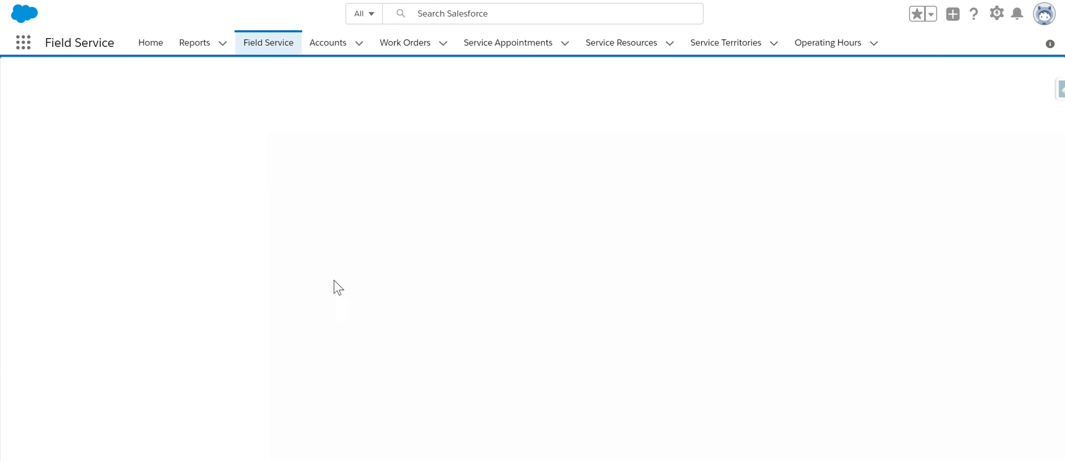
click(303, 330)
click(361, 304)
click(384, 251)
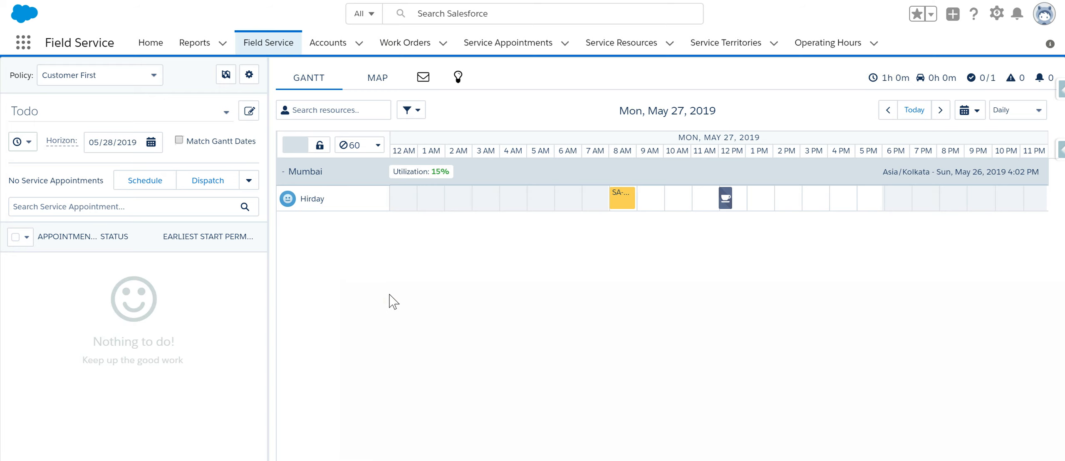
Reopen the technician's service resource record and find the Absences related list.
click(624, 43)
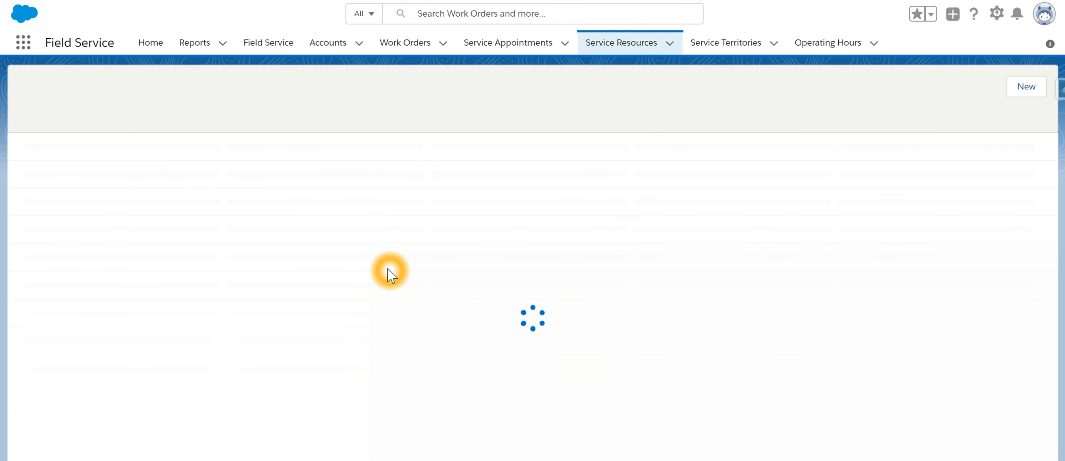
click(99, 167)
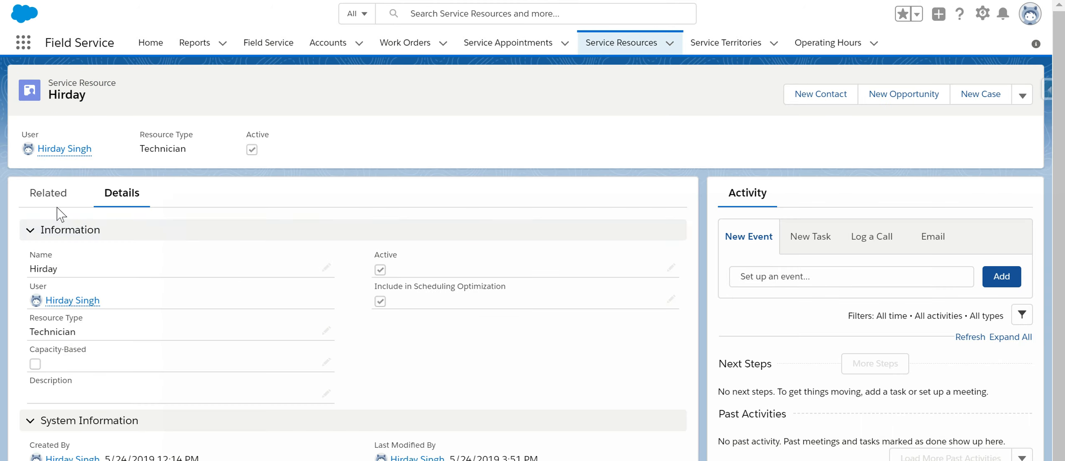
click(47, 194)
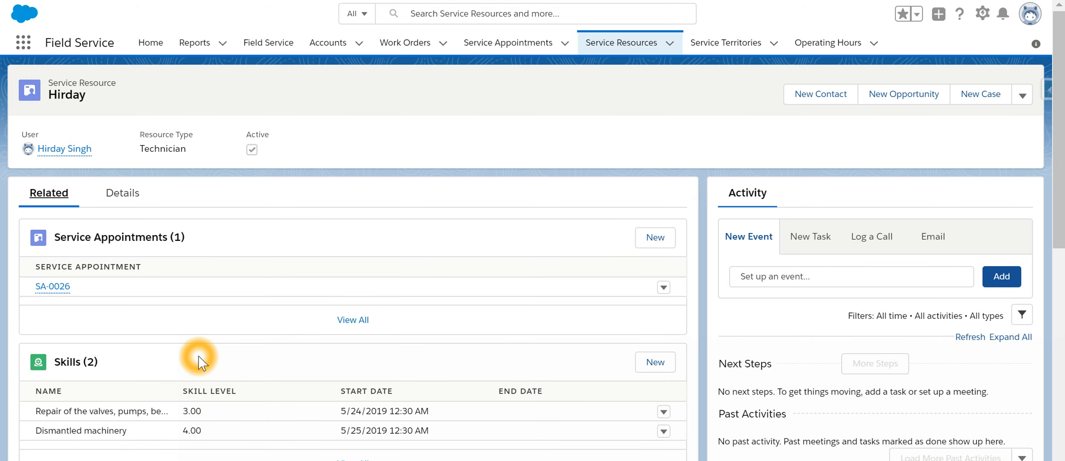
scroll(199, 351, down, 6)
scroll(201, 360, down, 3)
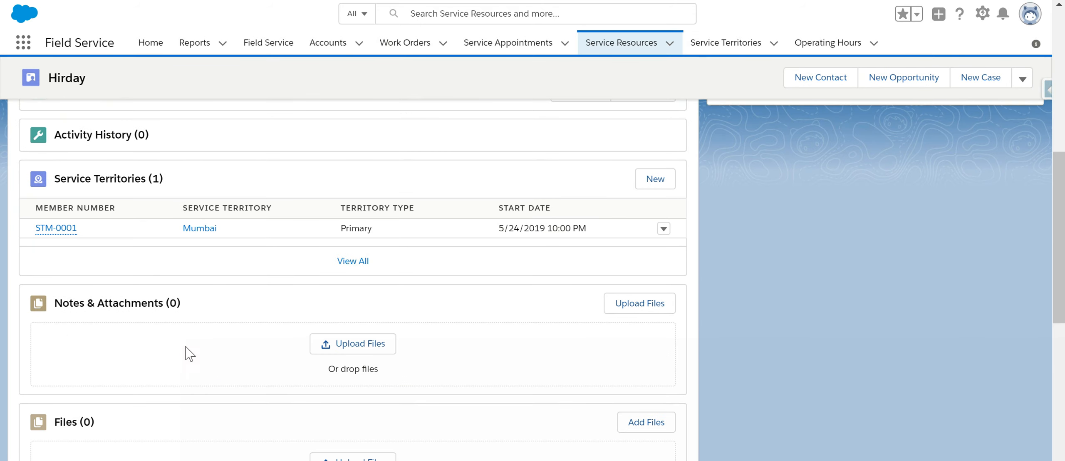
scroll(208, 358, down, 5)
scroll(210, 353, down, 3)
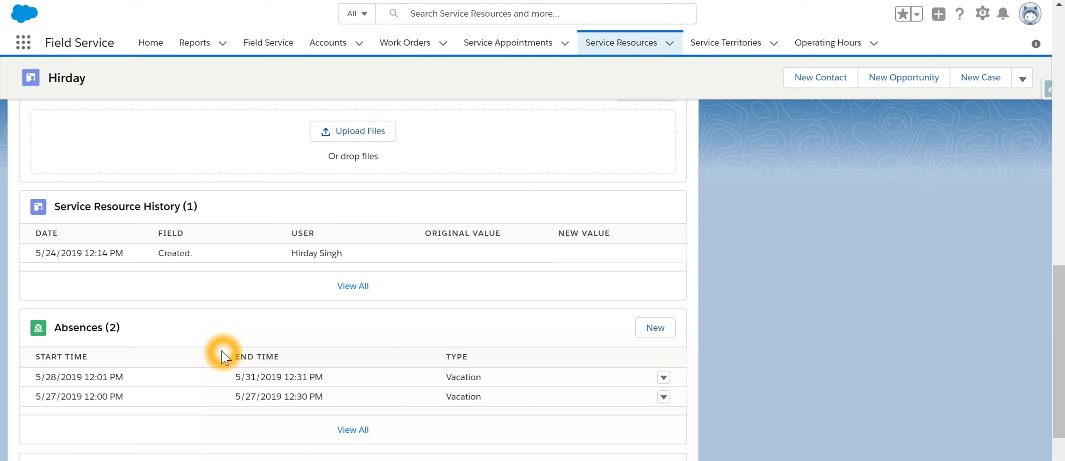
scroll(210, 350, down, 2)
Examine the start and end times of the vacation absence ending 5/31/2019, as well as the skills and territory lists.
click(52, 301)
click(105, 298)
click(55, 297)
click(64, 297)
click(225, 295)
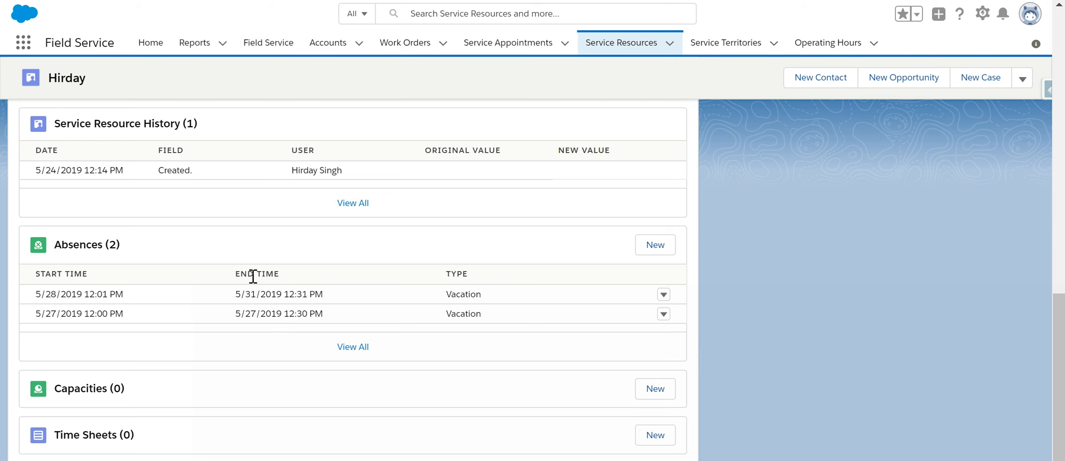
scroll(416, 320, up, 10)
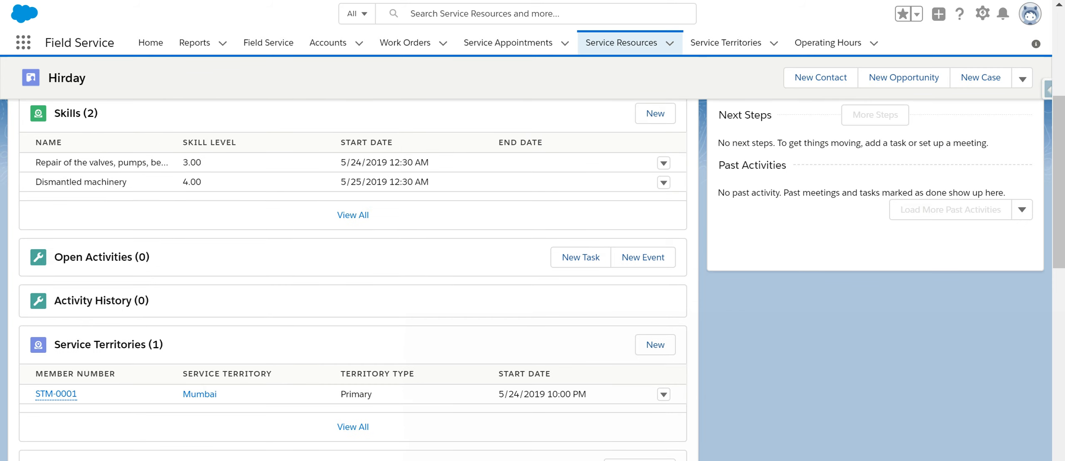
Search the available apps and items for "sett" and open Field Service Settings.
click(23, 42)
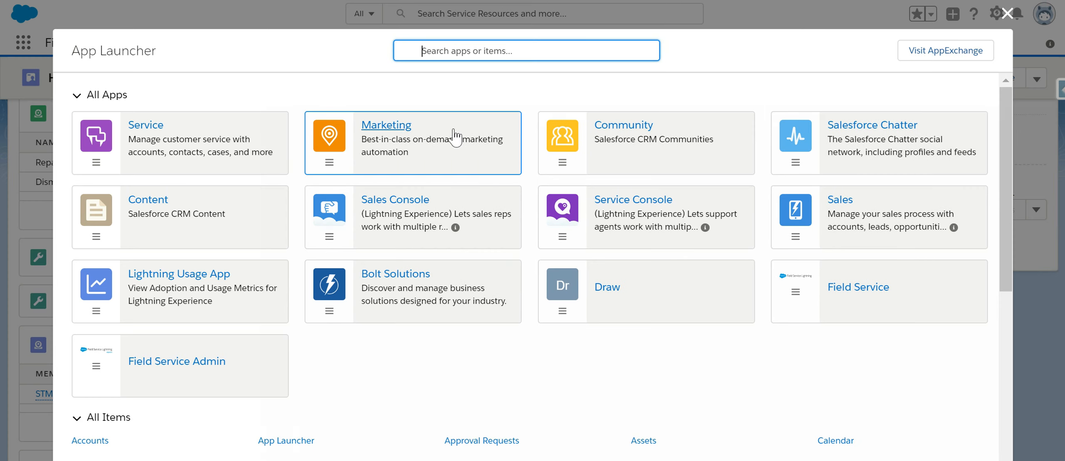
scroll(388, 330, down, 5)
scroll(410, 333, up, 5)
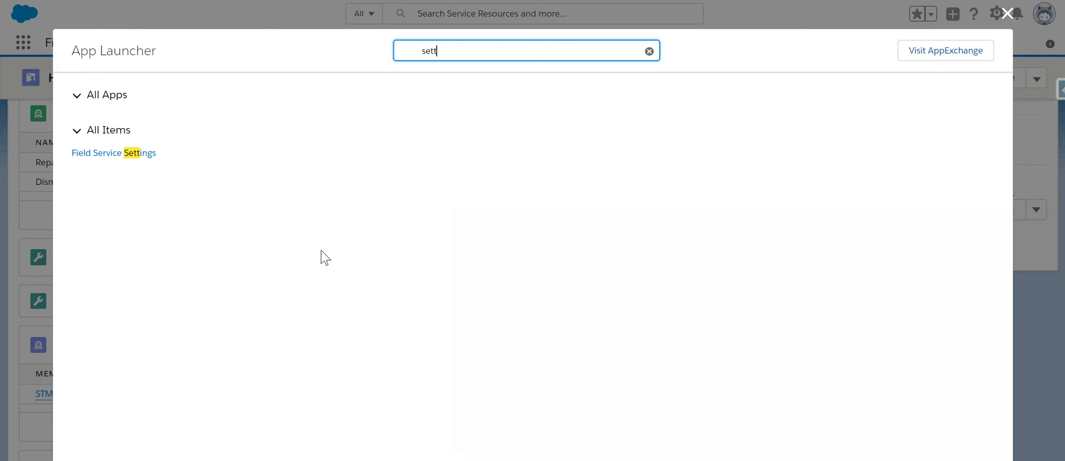
click(123, 154)
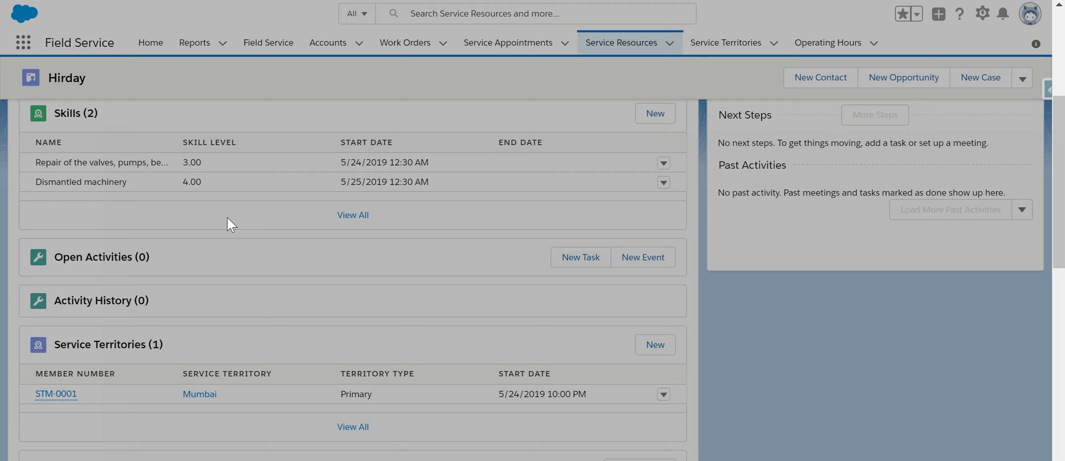
click(232, 221)
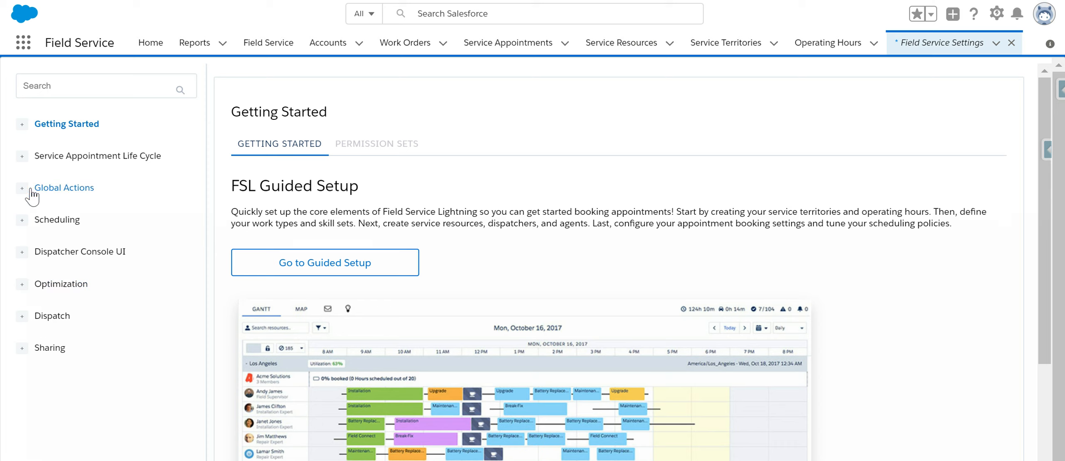
Open the Appointment Booking settings for Global Actions and review the available default scheduling policies, keeping Customer First selected.
click(65, 189)
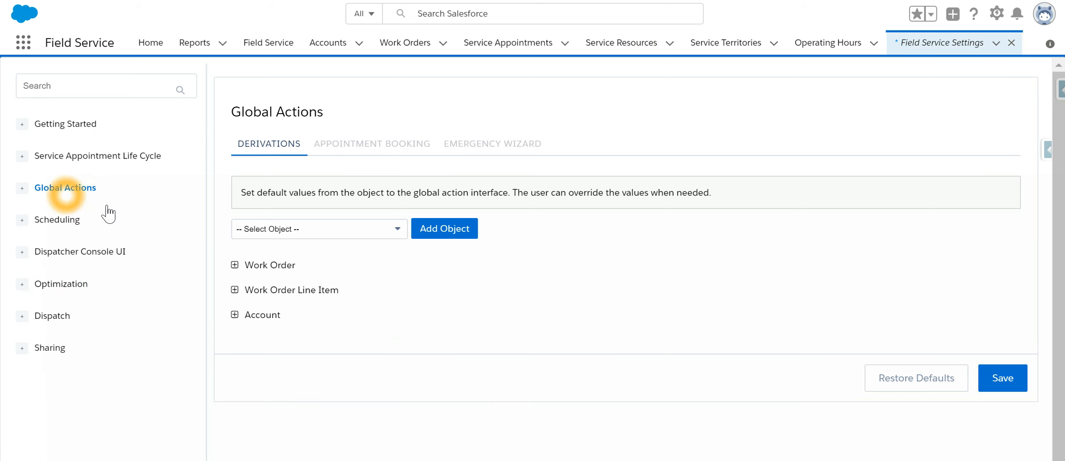
click(362, 155)
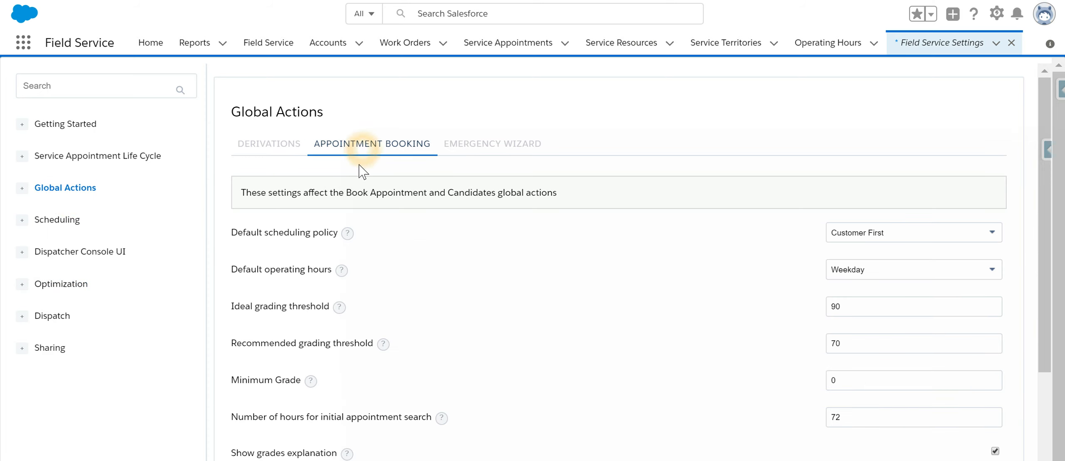
click(738, 288)
click(749, 236)
click(945, 231)
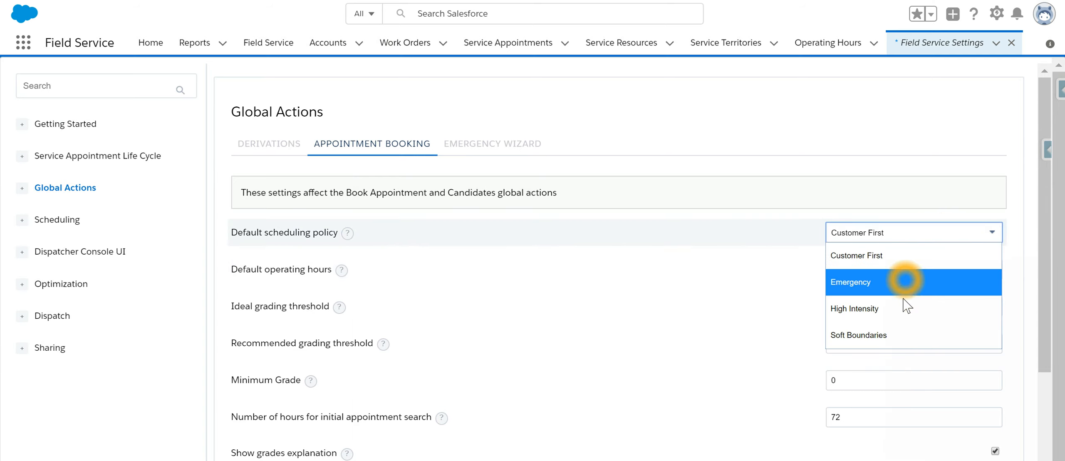
click(882, 254)
click(845, 242)
click(701, 330)
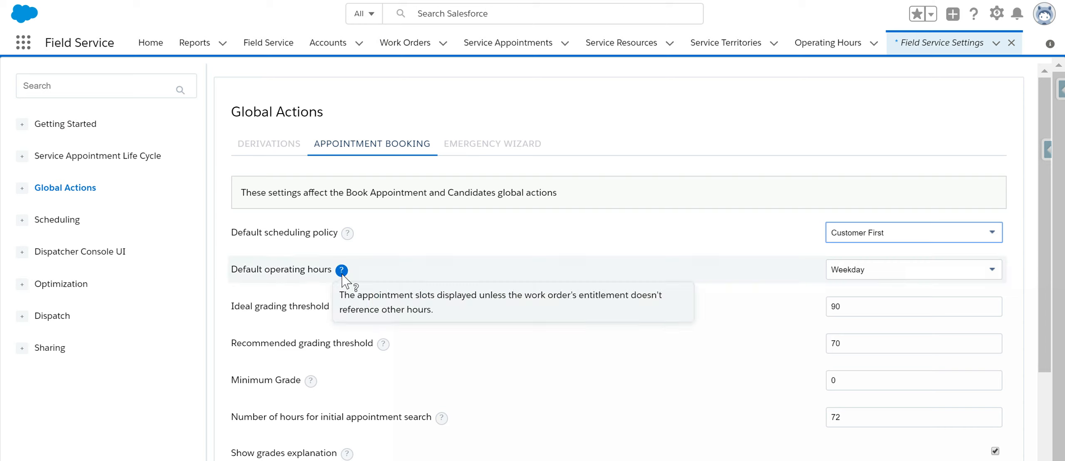
Review the default operating hours choices, keeping Weekday, and examine the remaining appointment booking settings.
click(861, 271)
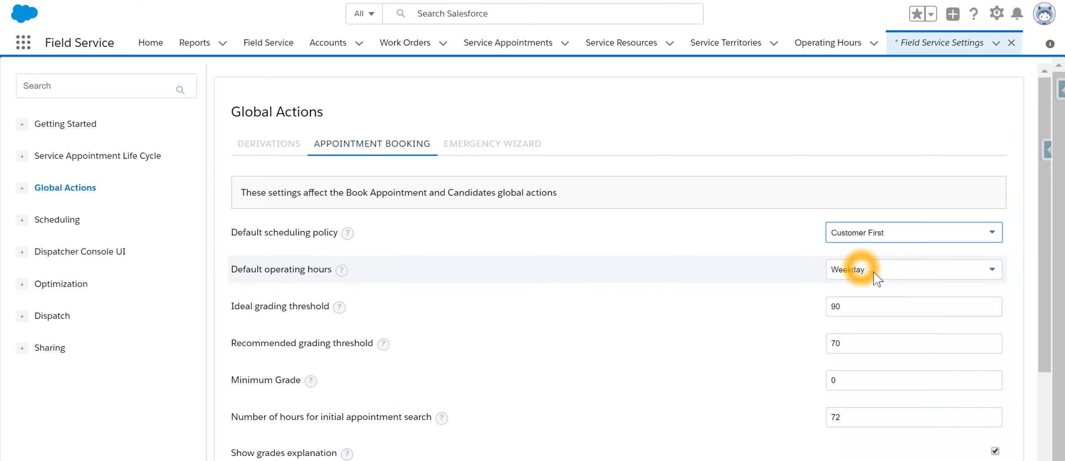
click(858, 276)
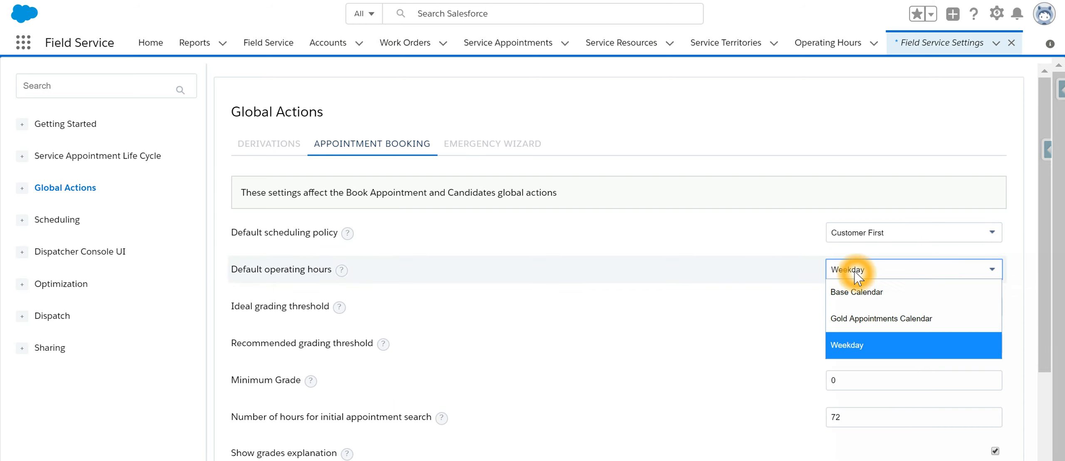
click(856, 275)
scroll(740, 304, down, 4)
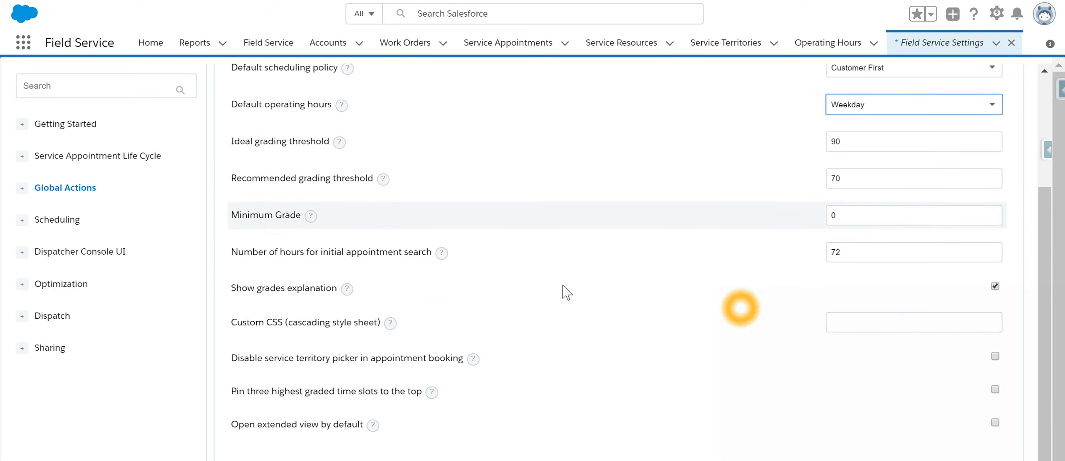
scroll(491, 300, up, 4)
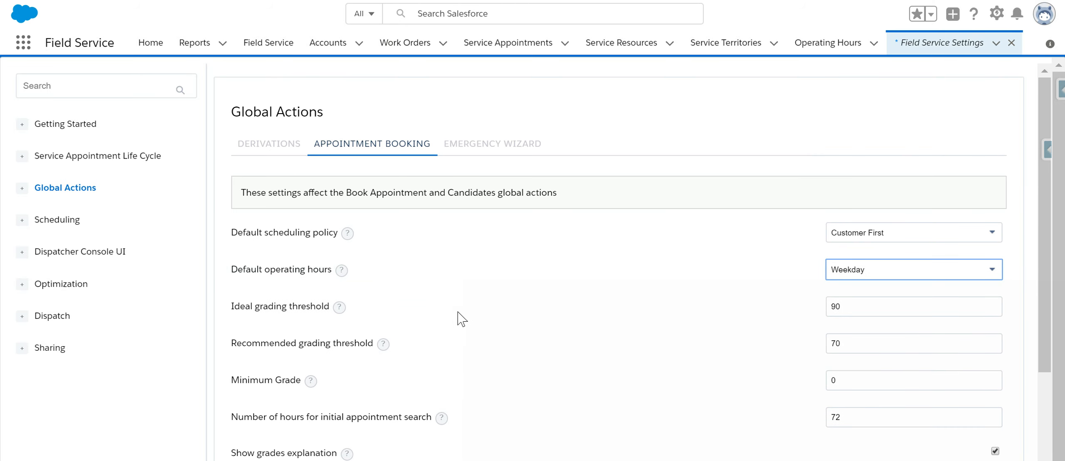
scroll(435, 337, down, 4)
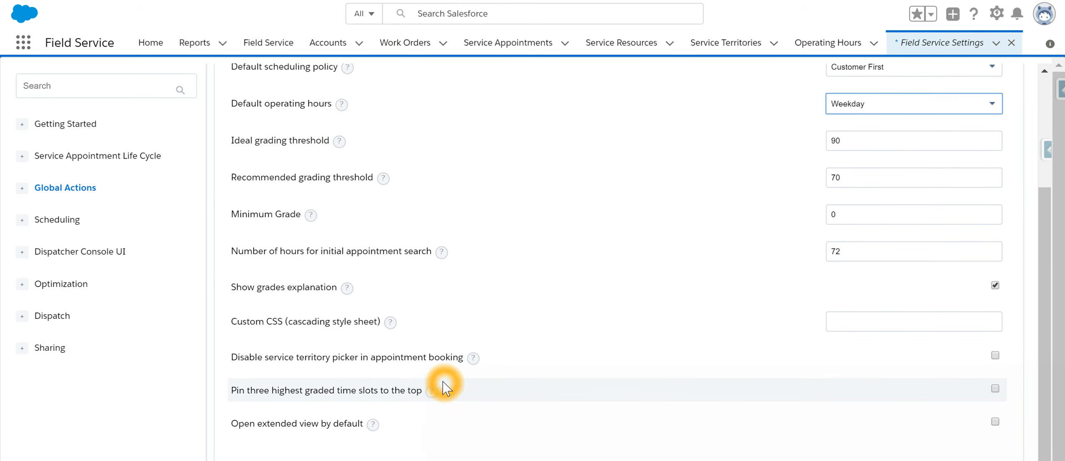
scroll(444, 387, up, 4)
Open the Global Actions derivations and examine the Account object's address field mappings.
click(267, 153)
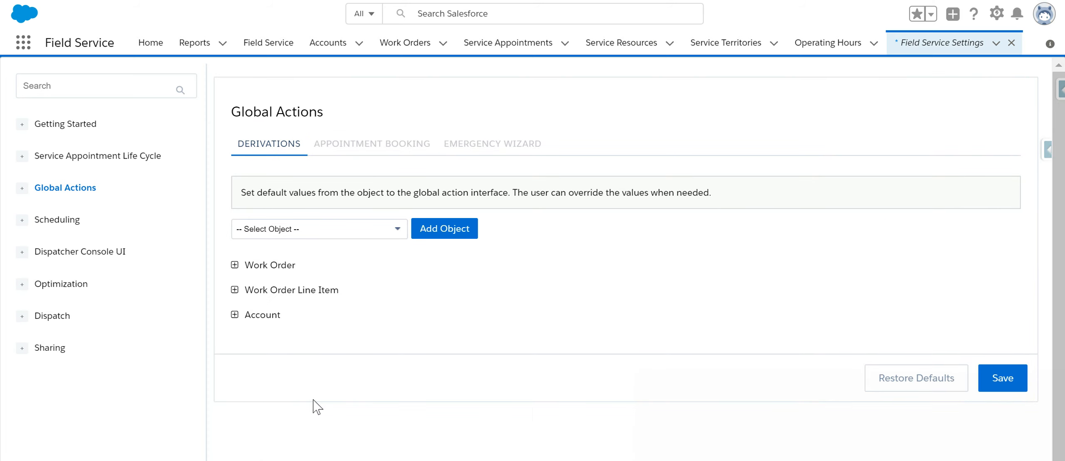
click(235, 314)
click(424, 416)
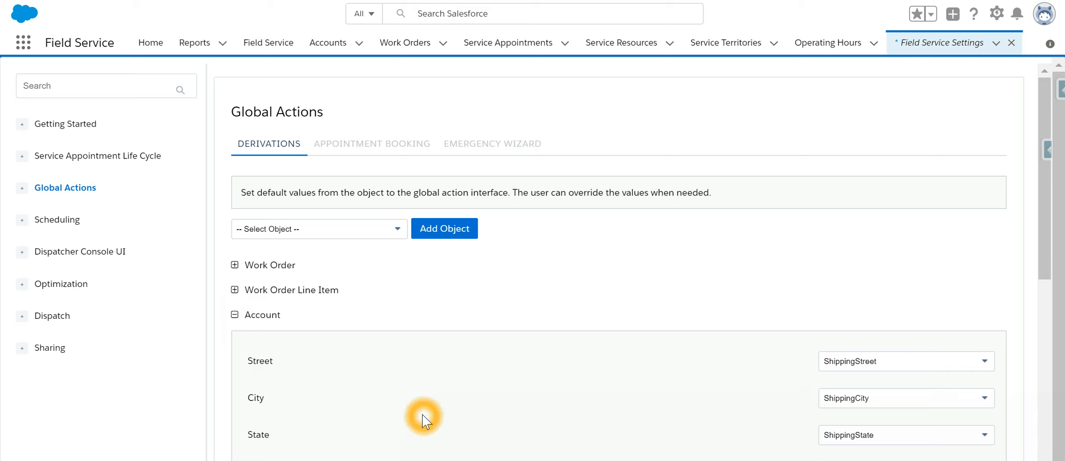
scroll(424, 412, down, 4)
click(273, 201)
click(265, 226)
click(265, 217)
click(263, 272)
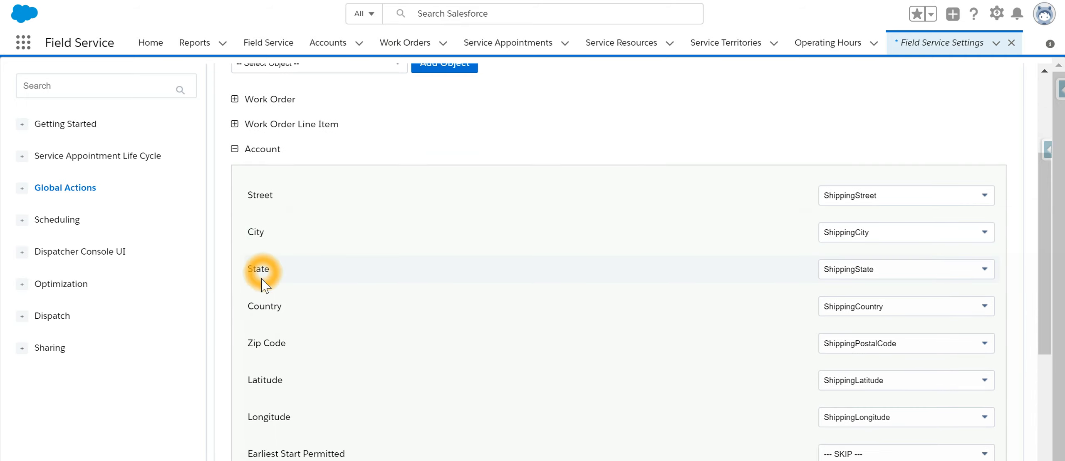
click(914, 213)
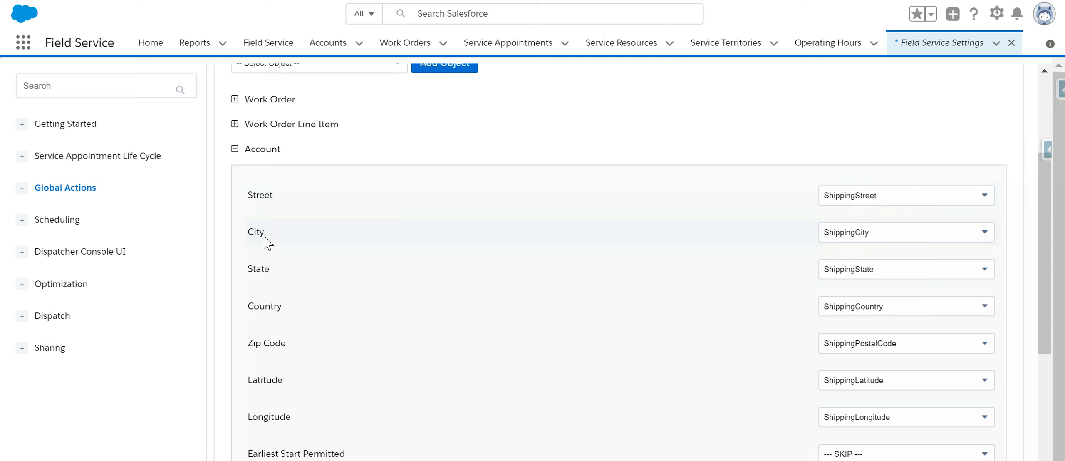
click(274, 305)
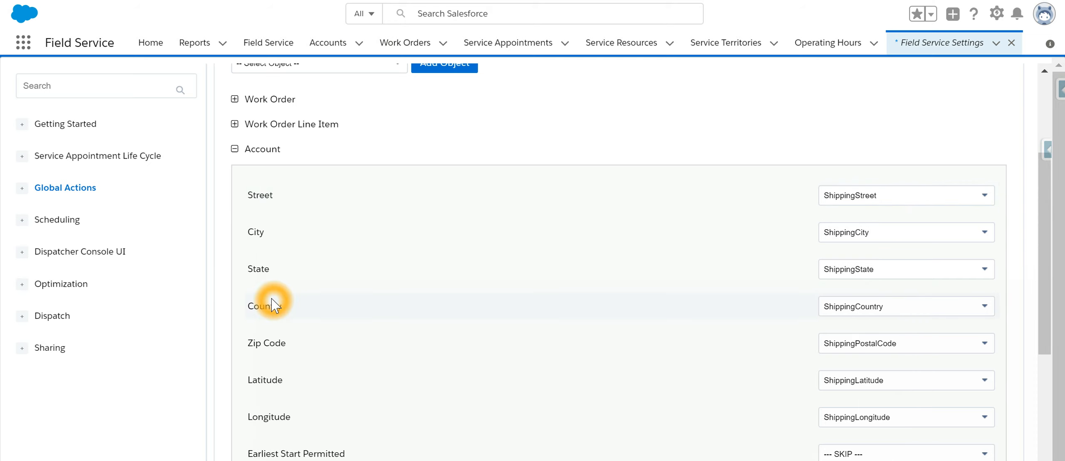
Check the source fields available for the Account's Street mapping and examine the remaining derivations, keeping ShippingStreet.
click(885, 199)
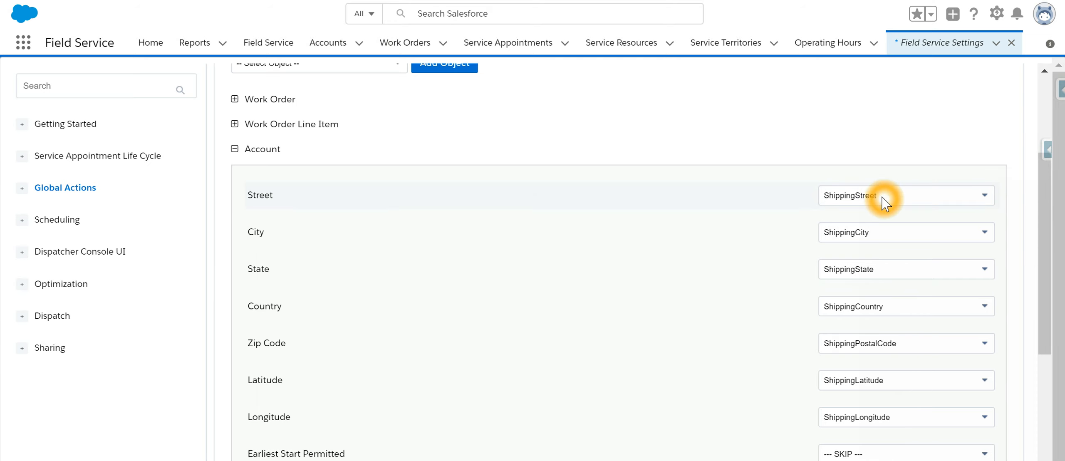
click(891, 205)
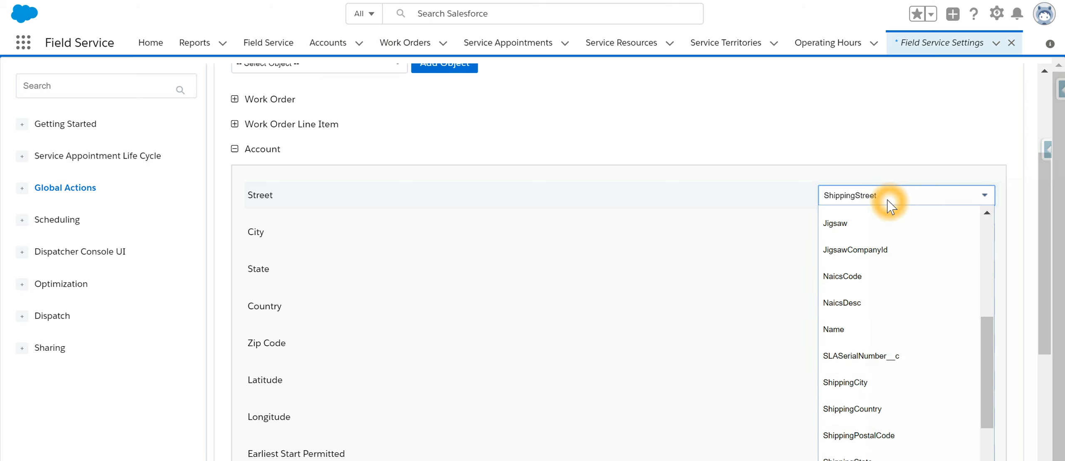
click(889, 202)
click(885, 197)
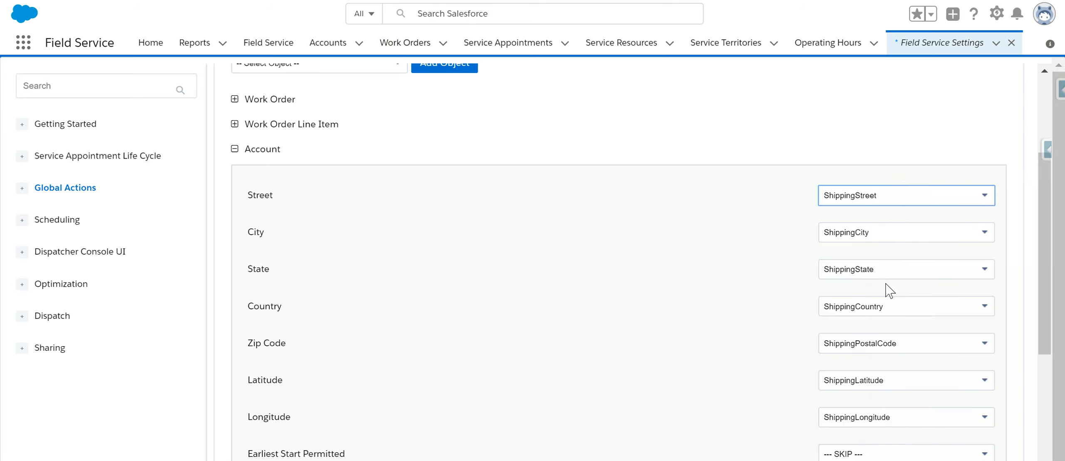
scroll(516, 379, down, 4)
click(333, 360)
scroll(333, 359, up, 8)
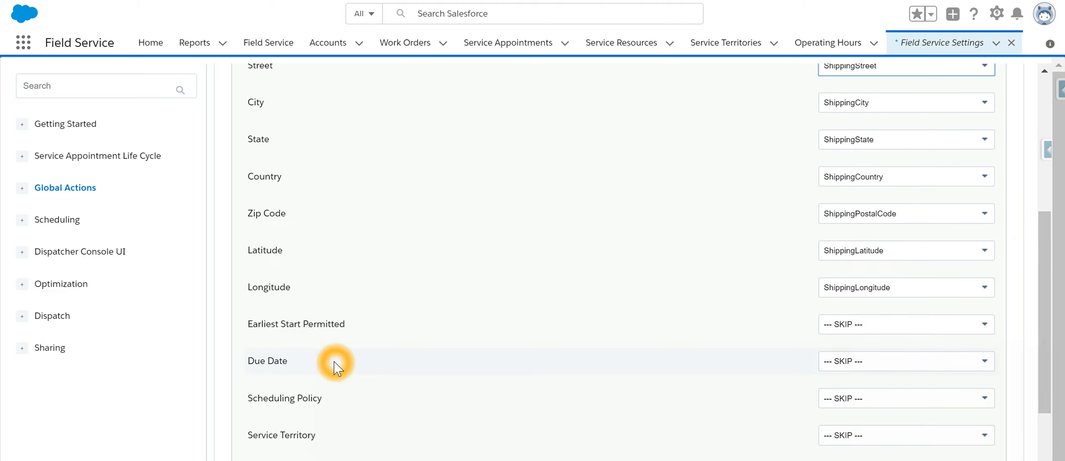
click(299, 344)
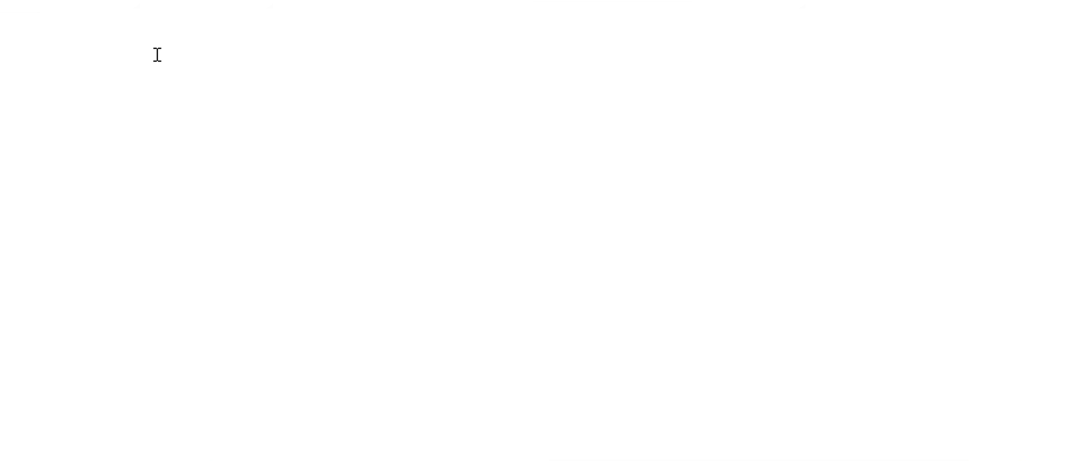
Switch to the Google Slides presentation and read the Global Actions list on the Scheduling Appointment slide.
click(568, 366)
click(614, 385)
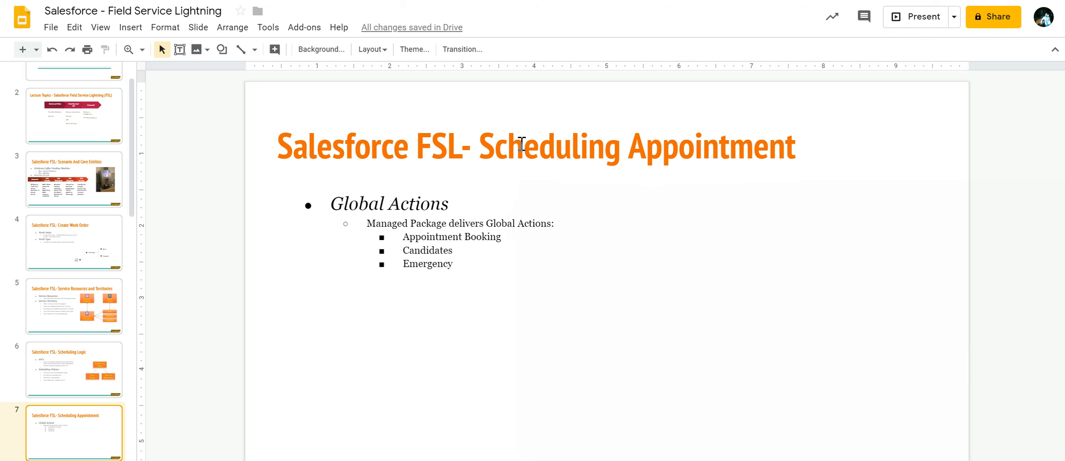
click(681, 168)
click(616, 328)
click(460, 235)
click(436, 250)
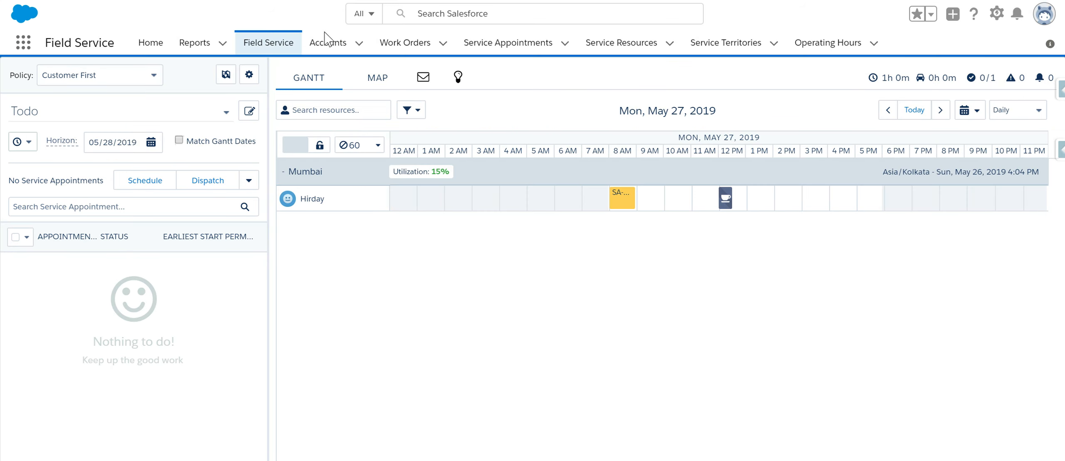
Open Acme Coffee Shop's vending machine service work order in Salesforce and get scheduling candidates for the Mumbai territory.
click(405, 41)
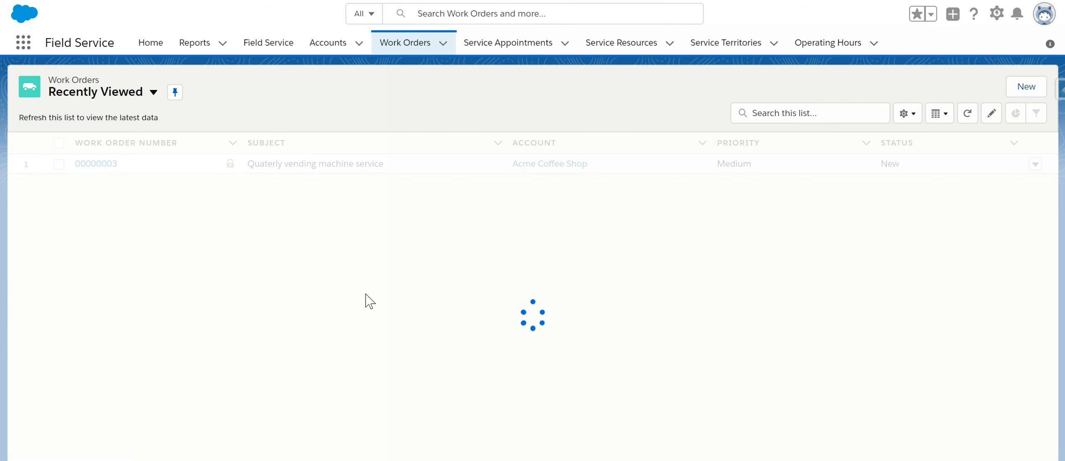
click(95, 165)
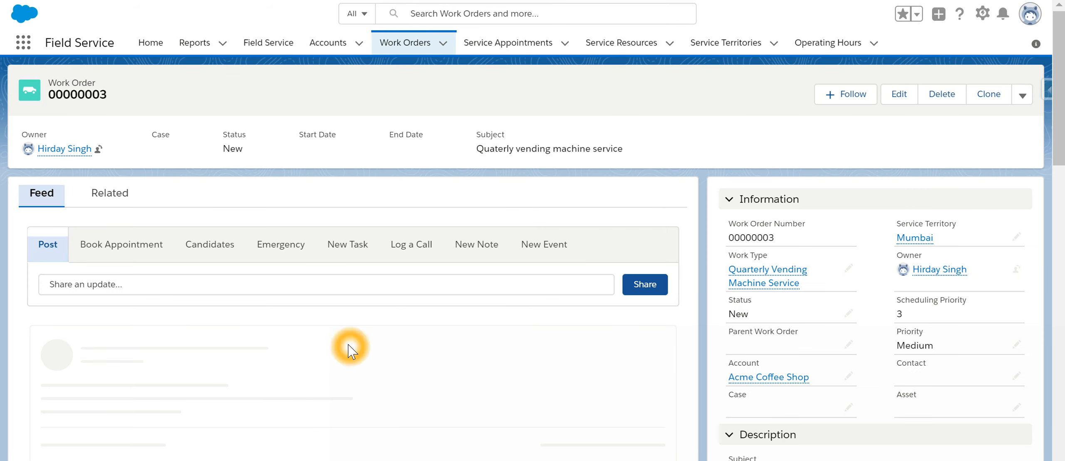
click(212, 247)
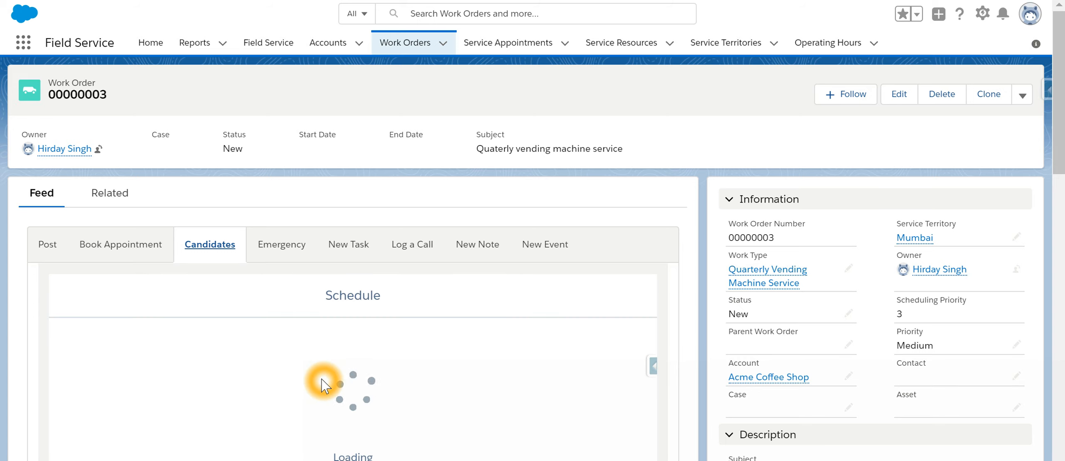
scroll(321, 380, down, 2)
scroll(321, 379, down, 5)
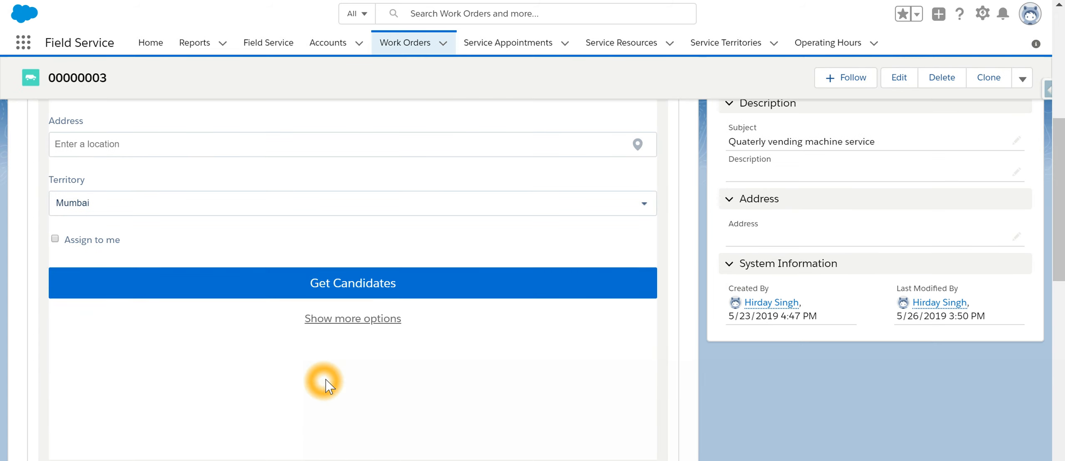
click(351, 284)
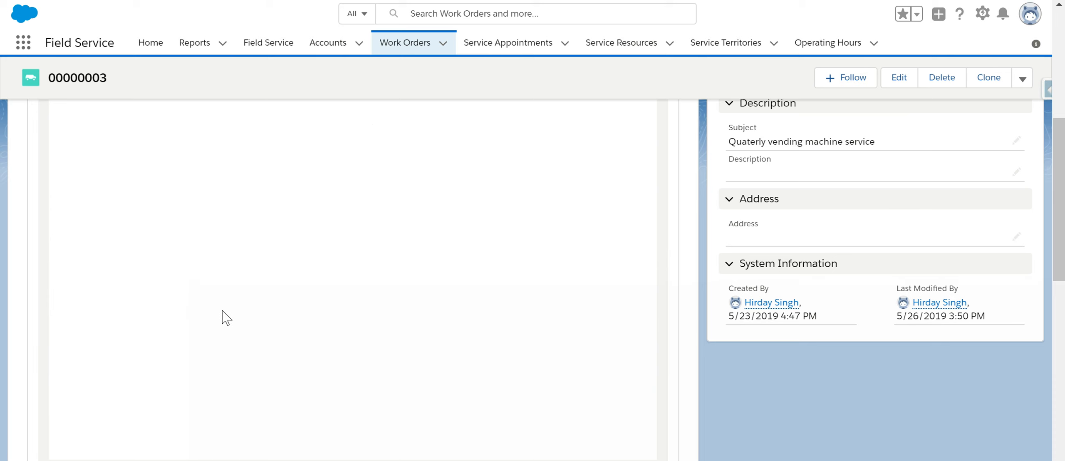
Expand the candidate resource's details and examine the offered time slots and their grades.
click(416, 369)
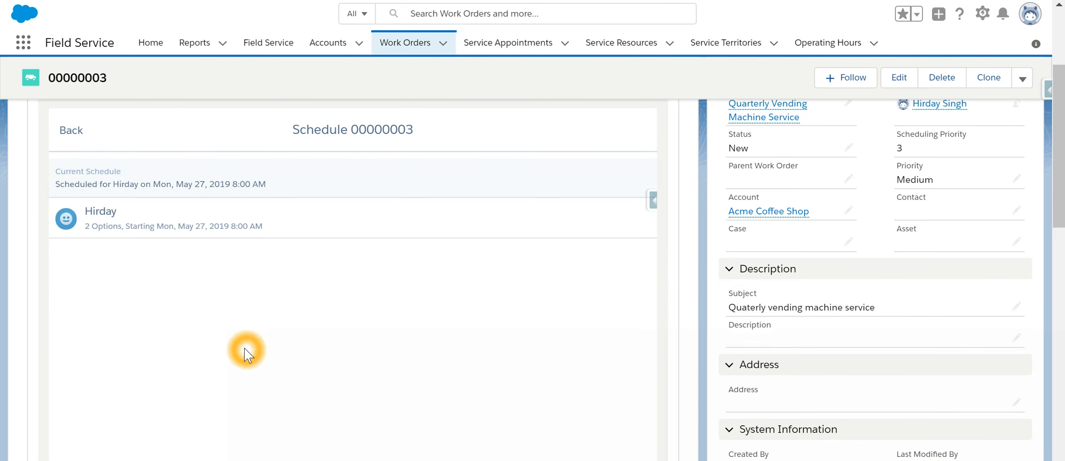
click(65, 221)
click(133, 235)
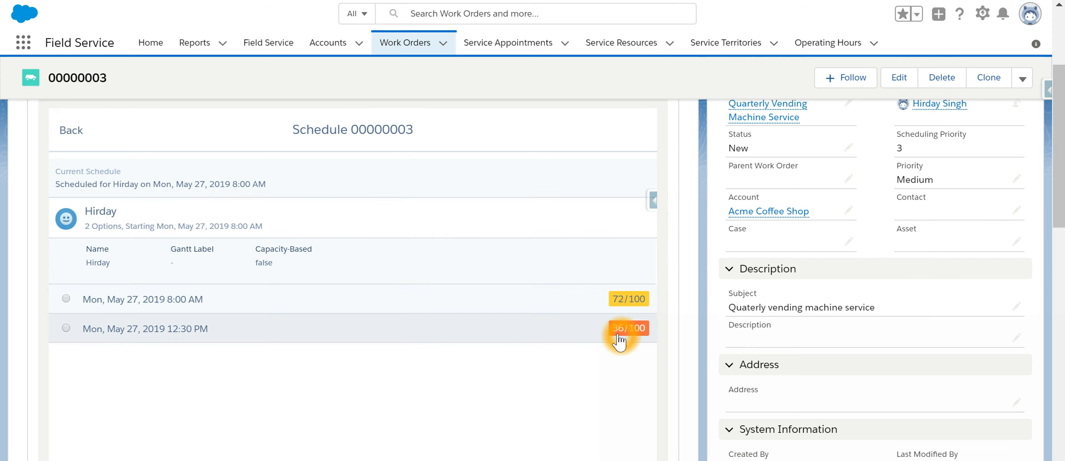
scroll(254, 360, up, 4)
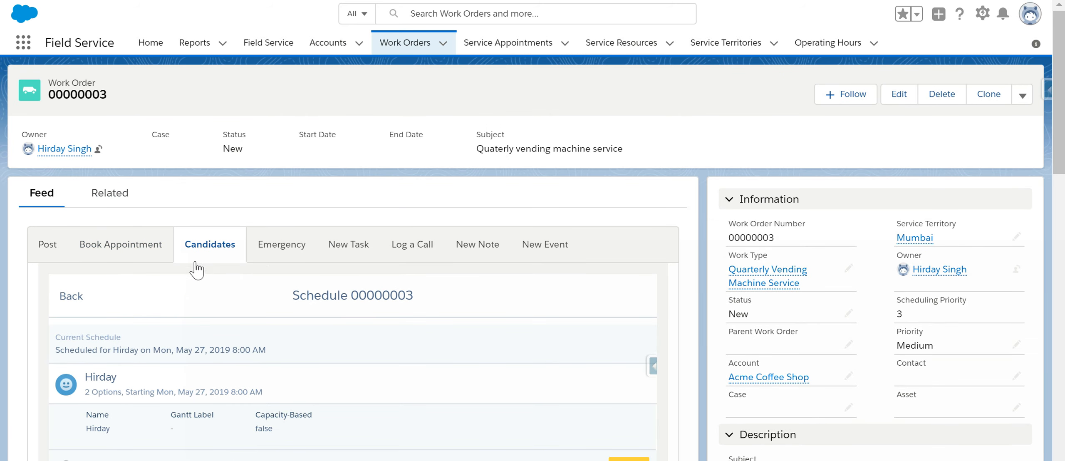
click(228, 321)
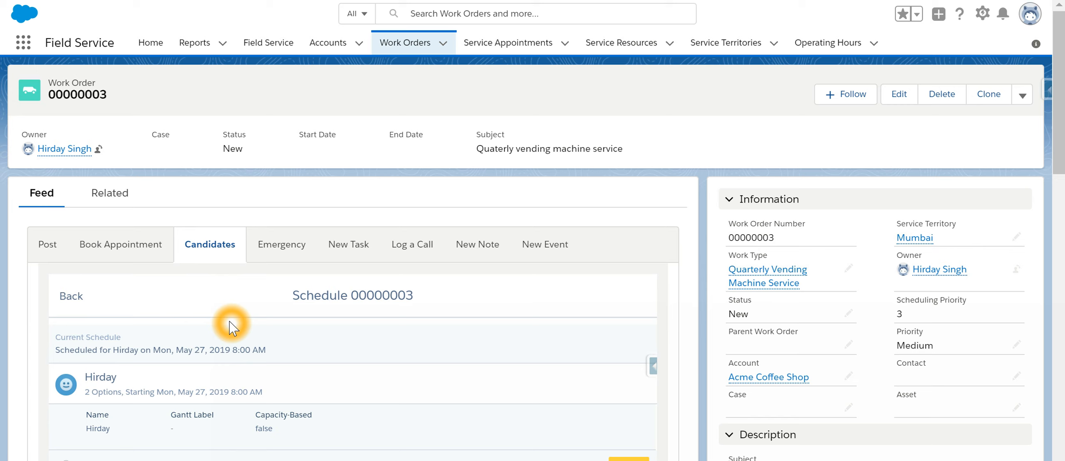
scroll(232, 326, down, 2)
click(66, 382)
click(68, 386)
click(75, 392)
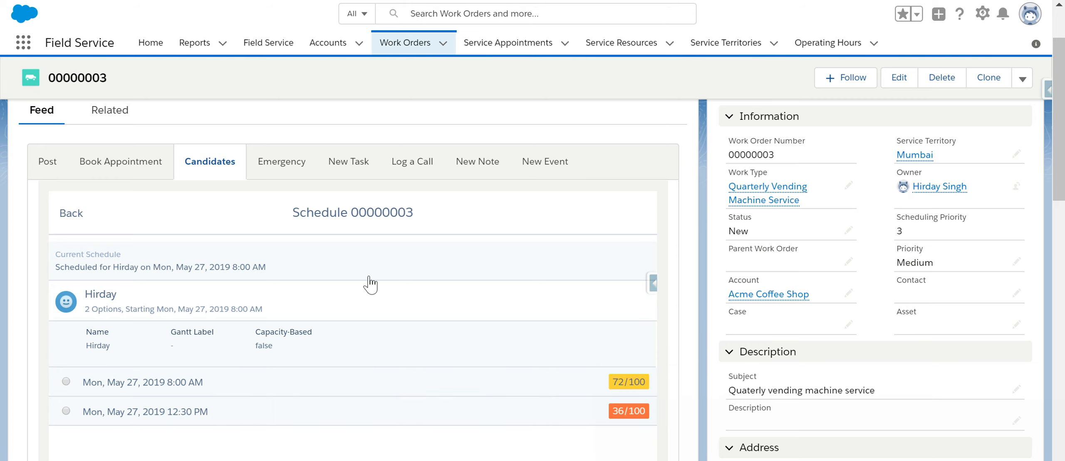
Open the work order's Emergency action and review the Emergency Dispatch form's appointment, work type, address and territory fields.
click(286, 167)
click(338, 290)
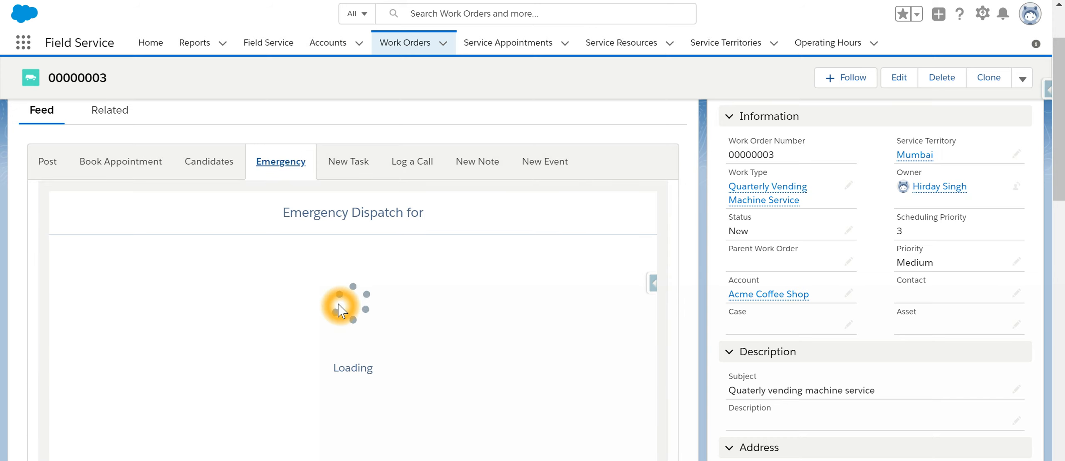
scroll(442, 385, down, 5)
click(435, 381)
click(360, 249)
scroll(388, 280, up, 4)
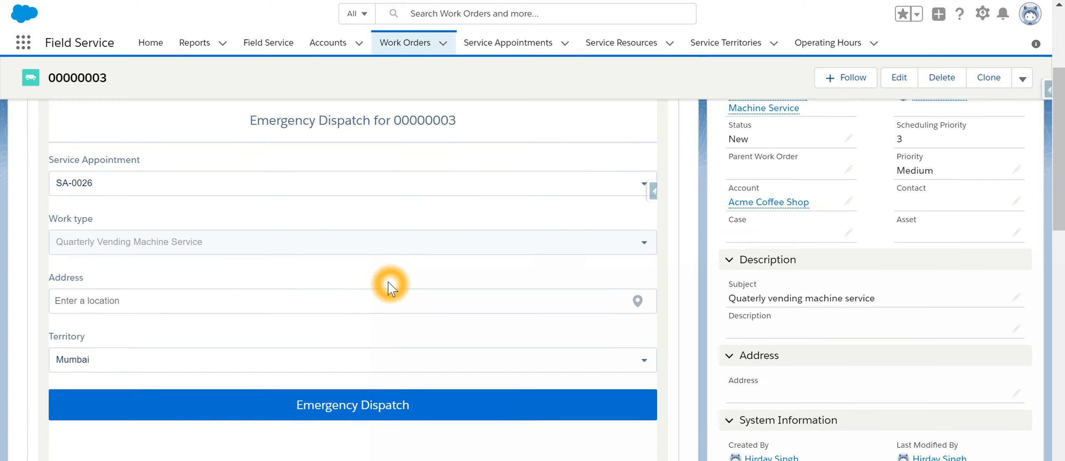